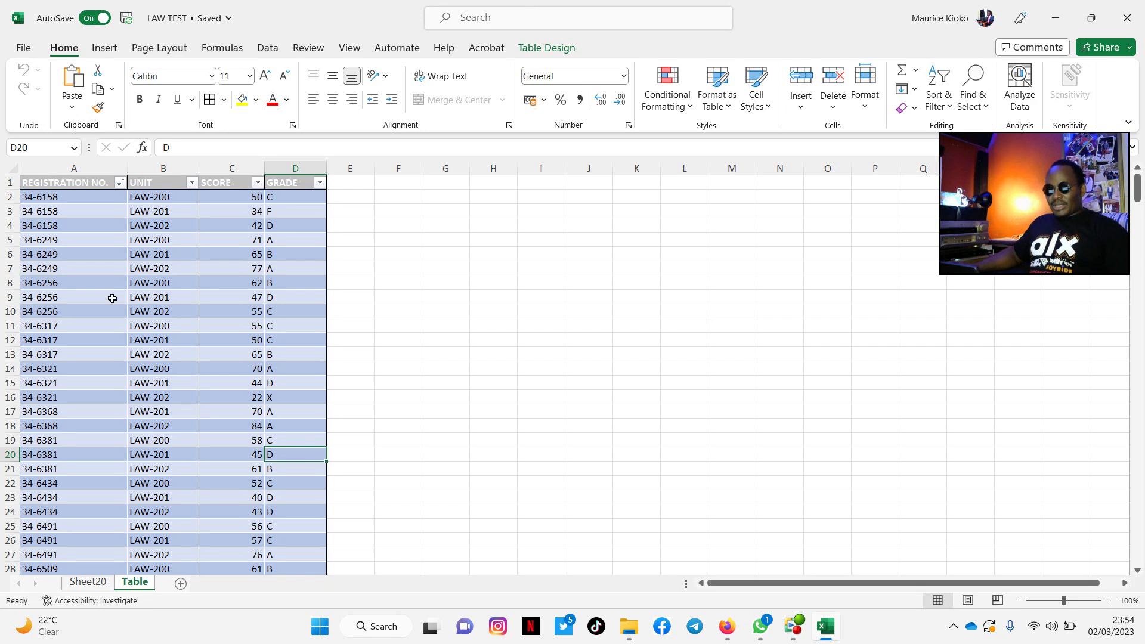
Select the REGISTRATION NO., UNIT, SCORE and GRADE columns and glance at the UNIT filter list.
click(77, 167)
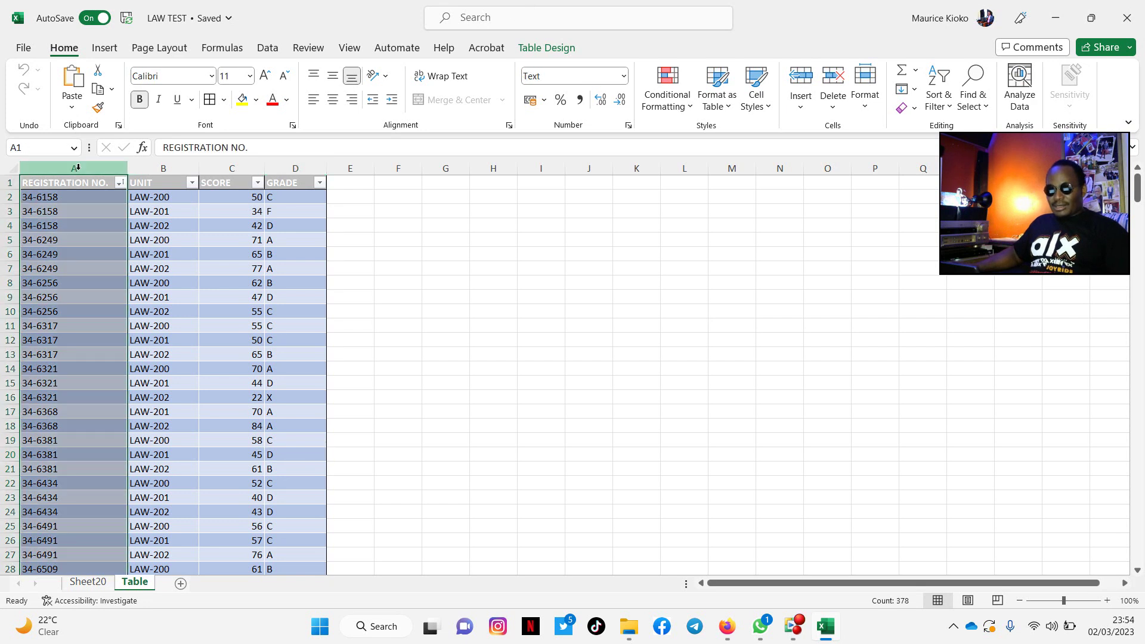
click(158, 167)
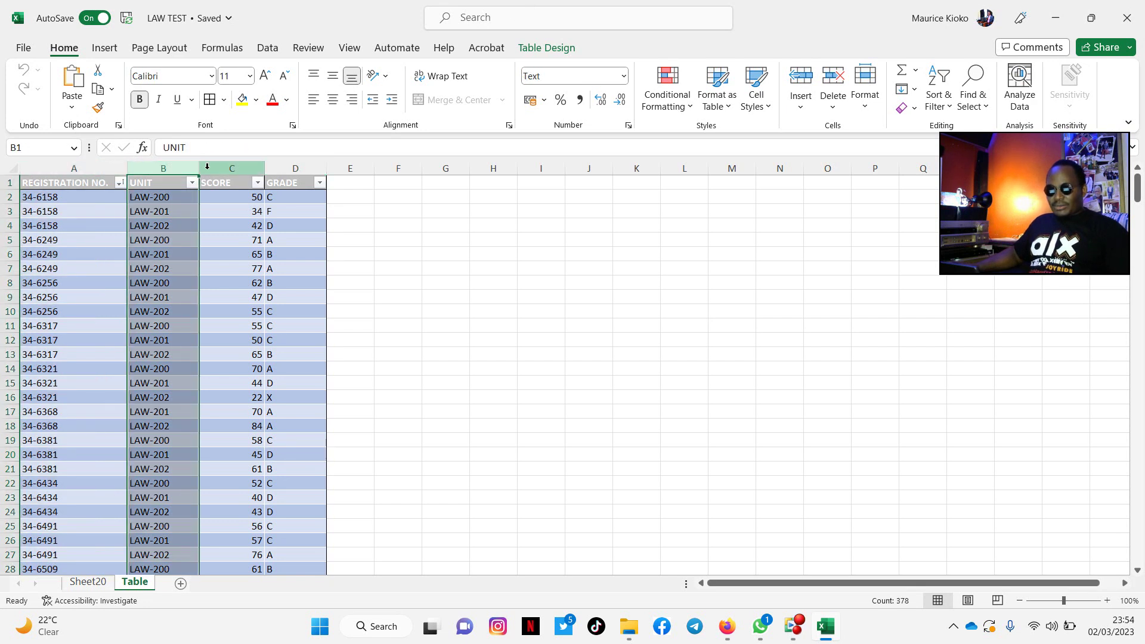
click(220, 167)
click(288, 165)
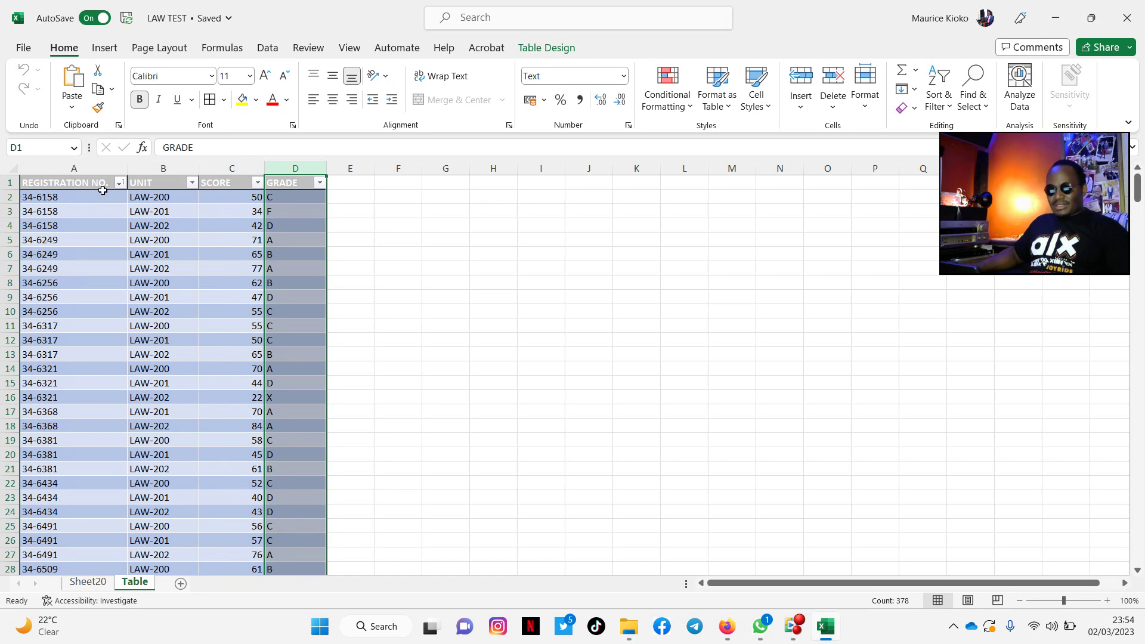
click(192, 183)
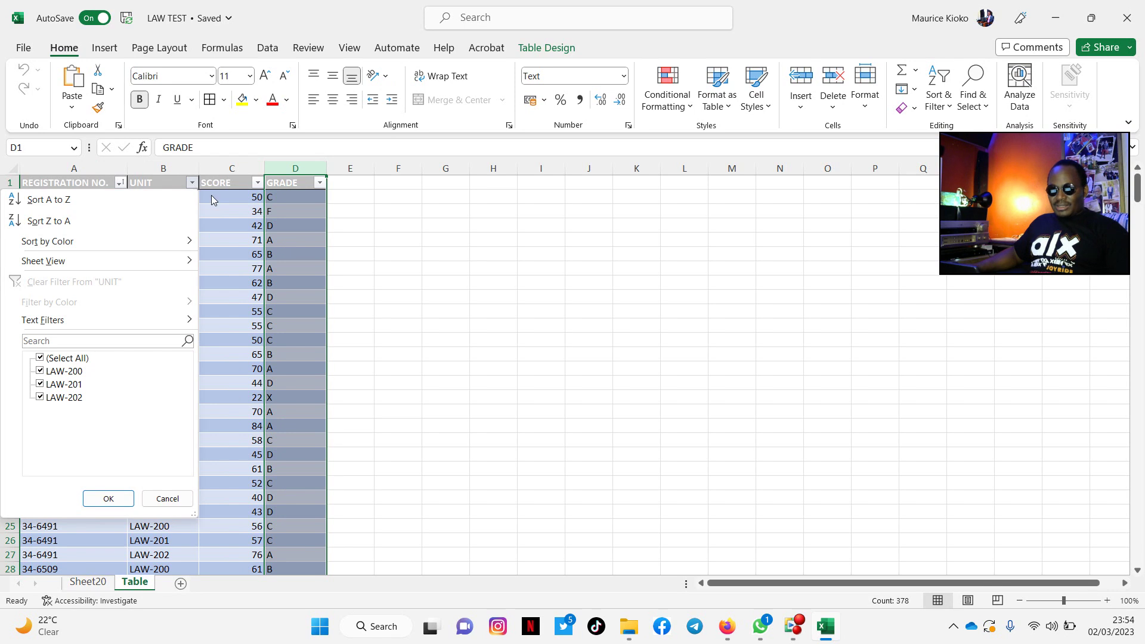
key(Escape)
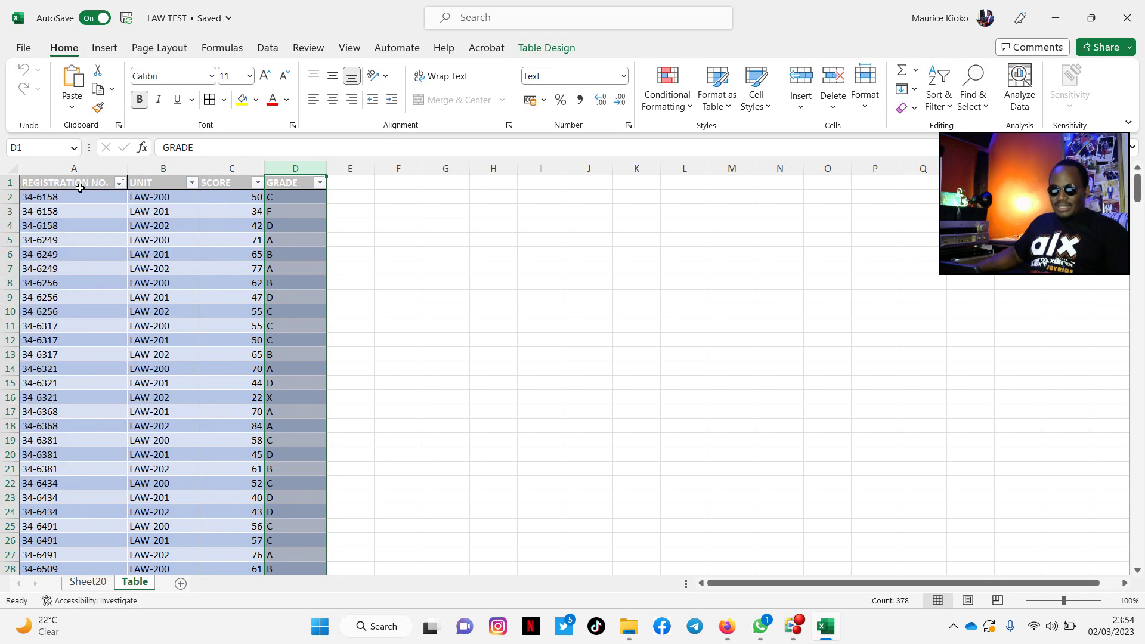
Sort by registration number A to Z, then filter to a single student's registration number.
click(121, 185)
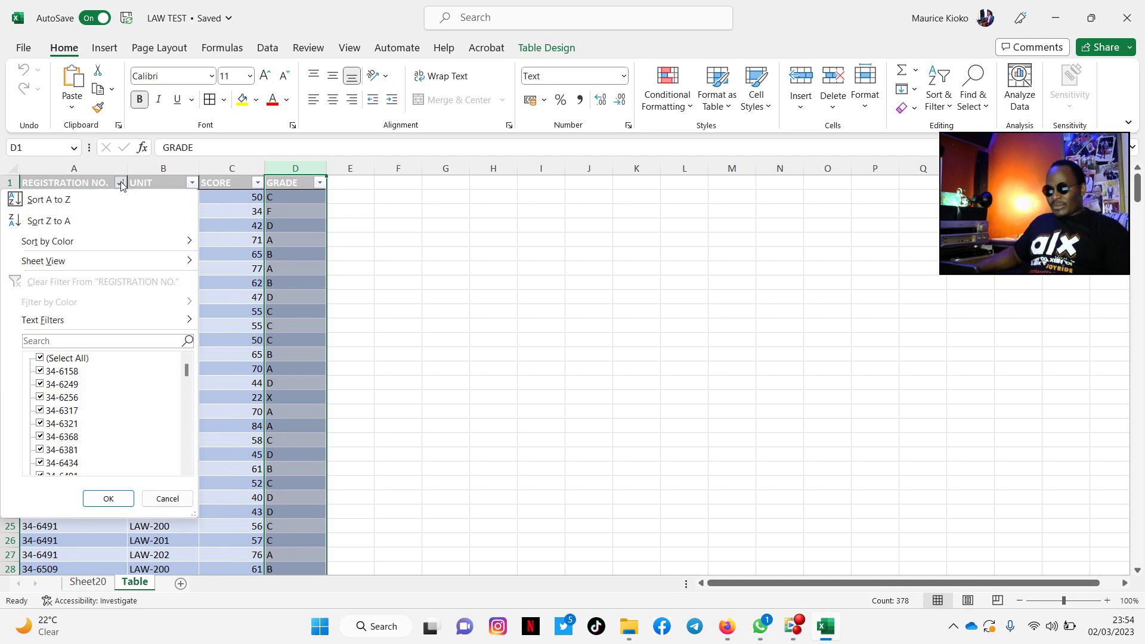
click(33, 196)
click(121, 182)
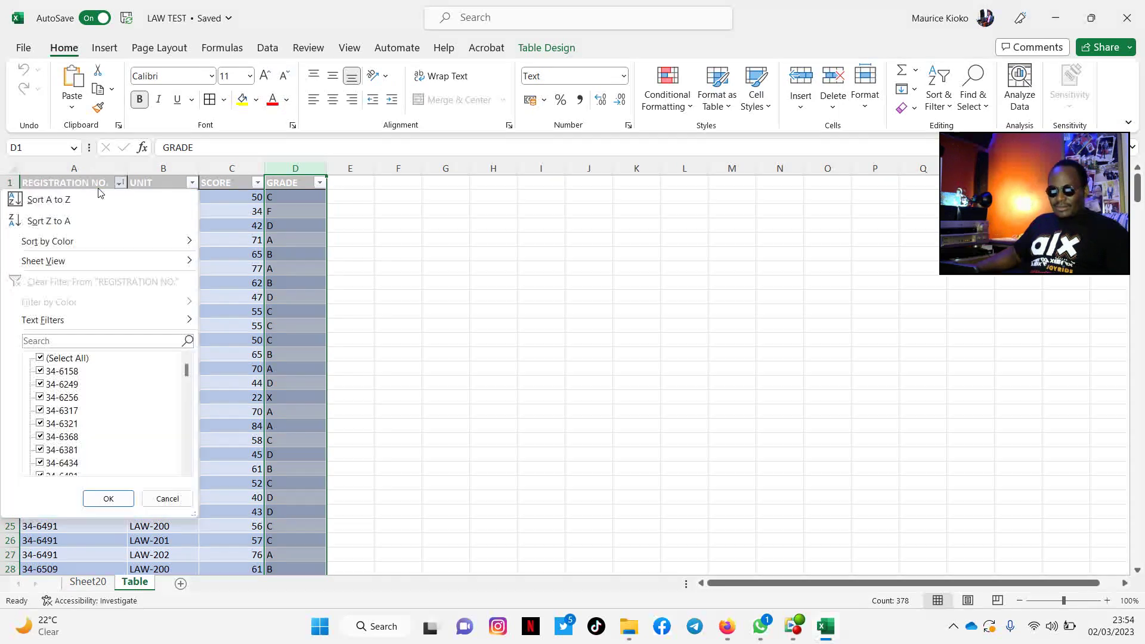
click(40, 357)
click(40, 371)
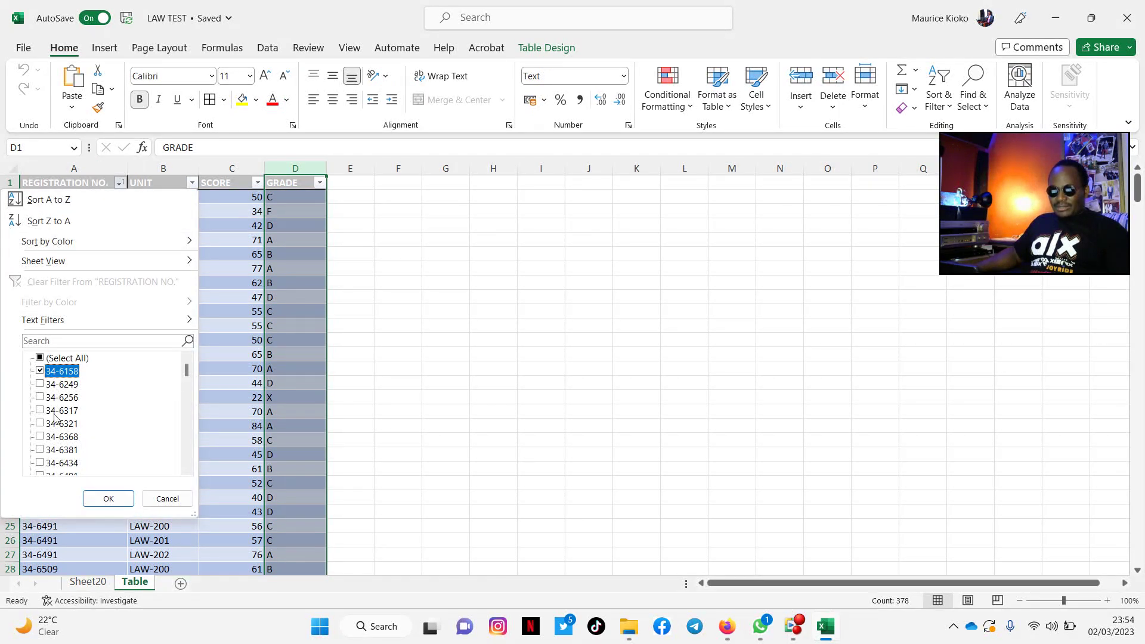
click(106, 498)
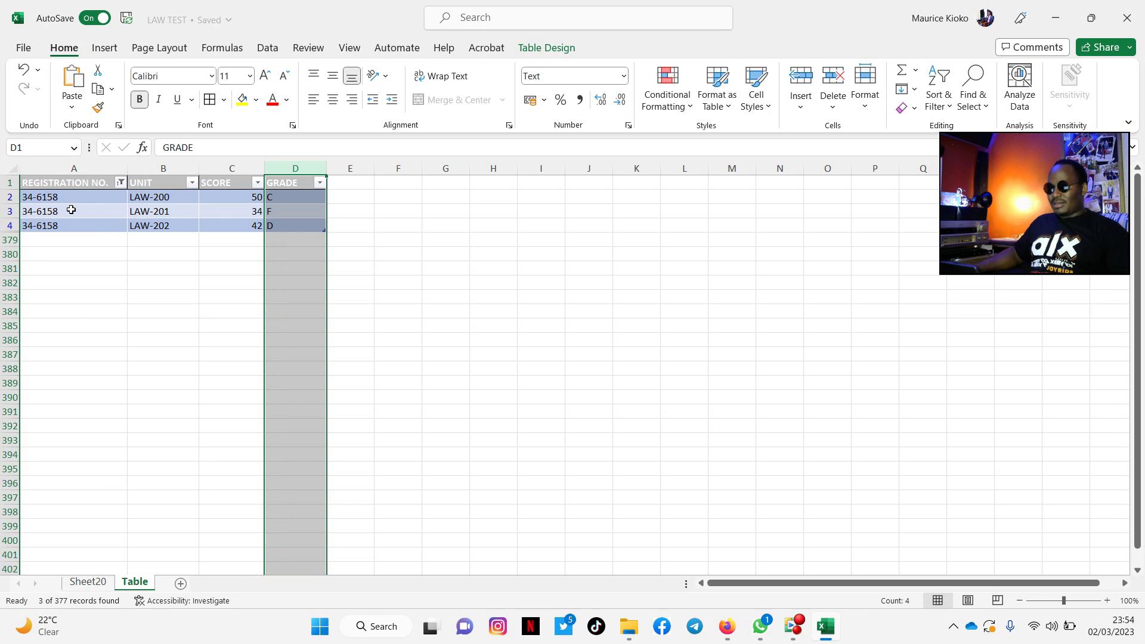
Re-select all registration numbers so all 377 records show again.
click(120, 183)
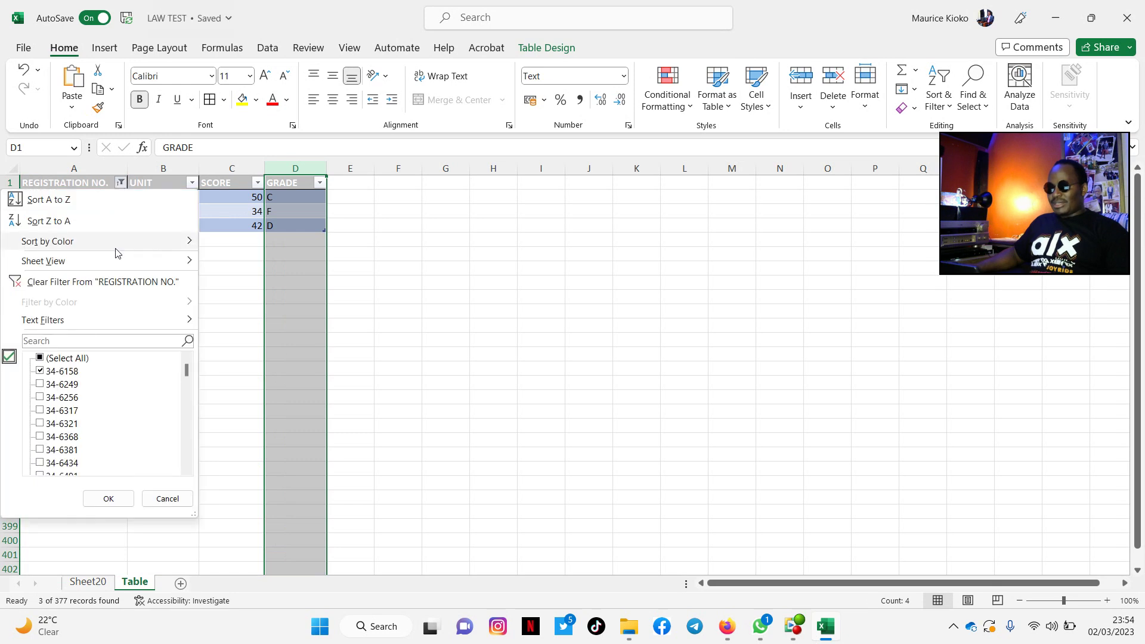
click(72, 359)
click(108, 498)
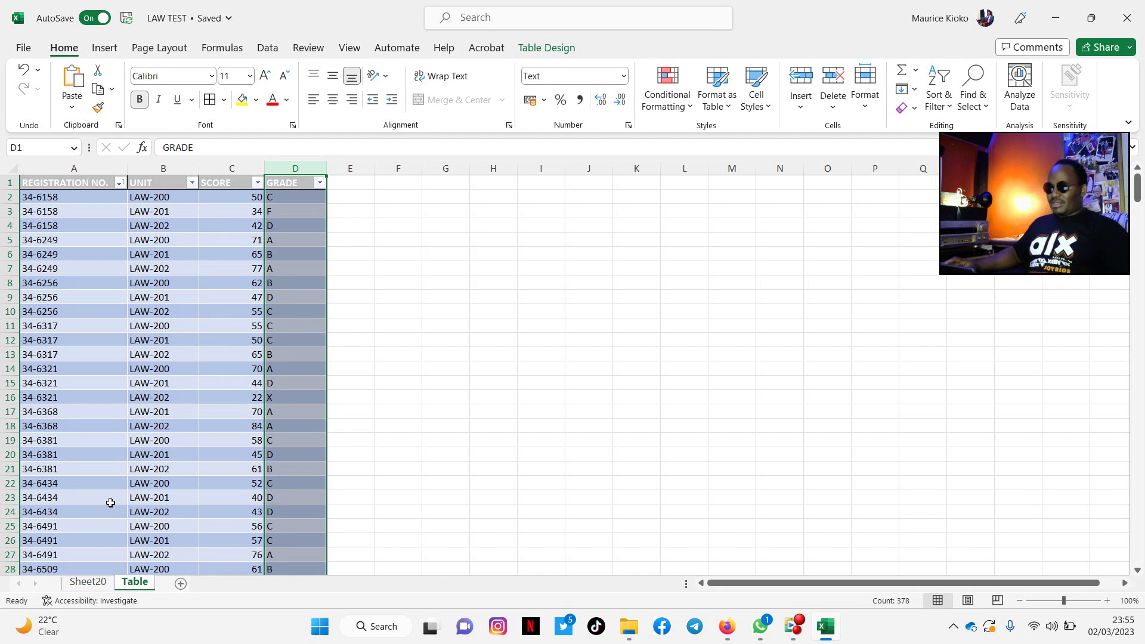
Insert a PivotTable from Table4 on a new worksheet, adding the data to the Data Model.
click(216, 428)
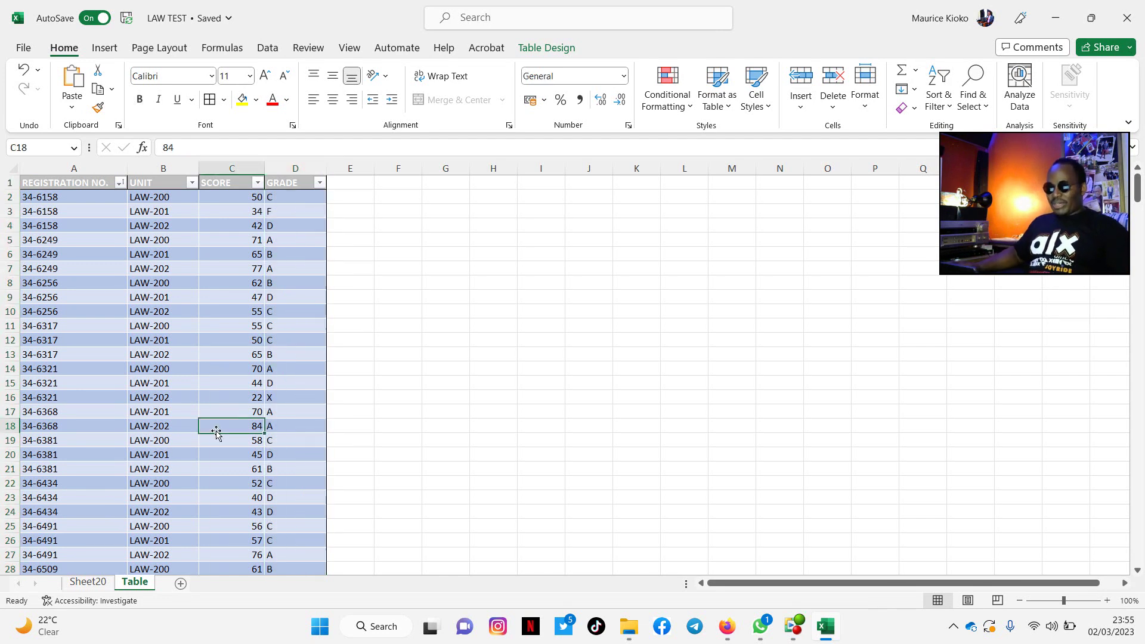
click(108, 51)
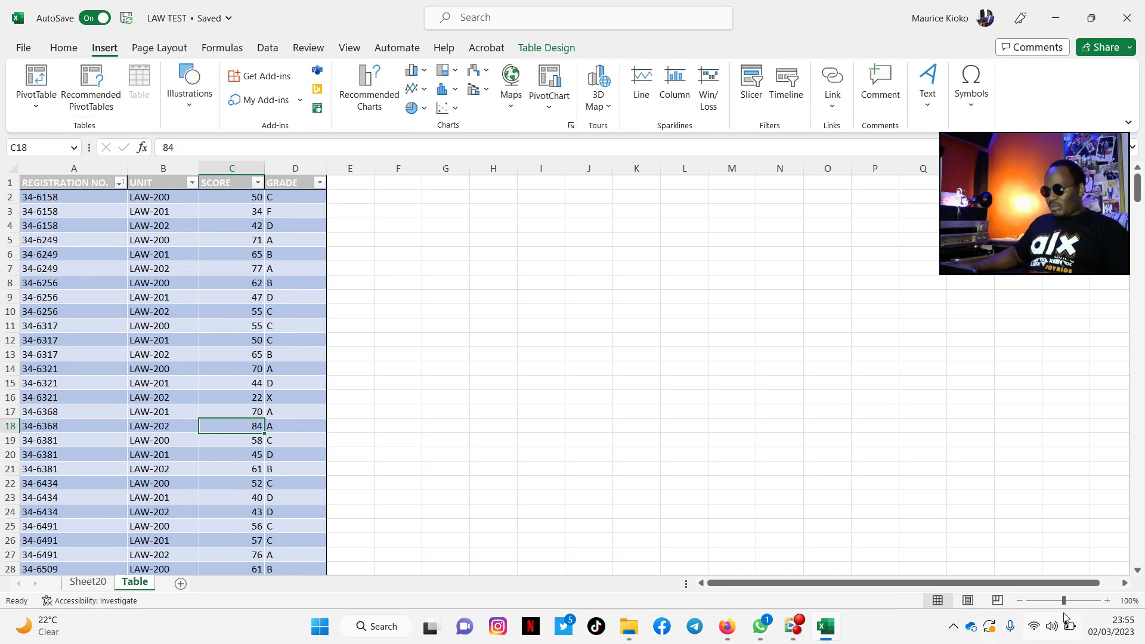
drag(1070, 609, 1087, 609)
scroll(824, 519, up, 3)
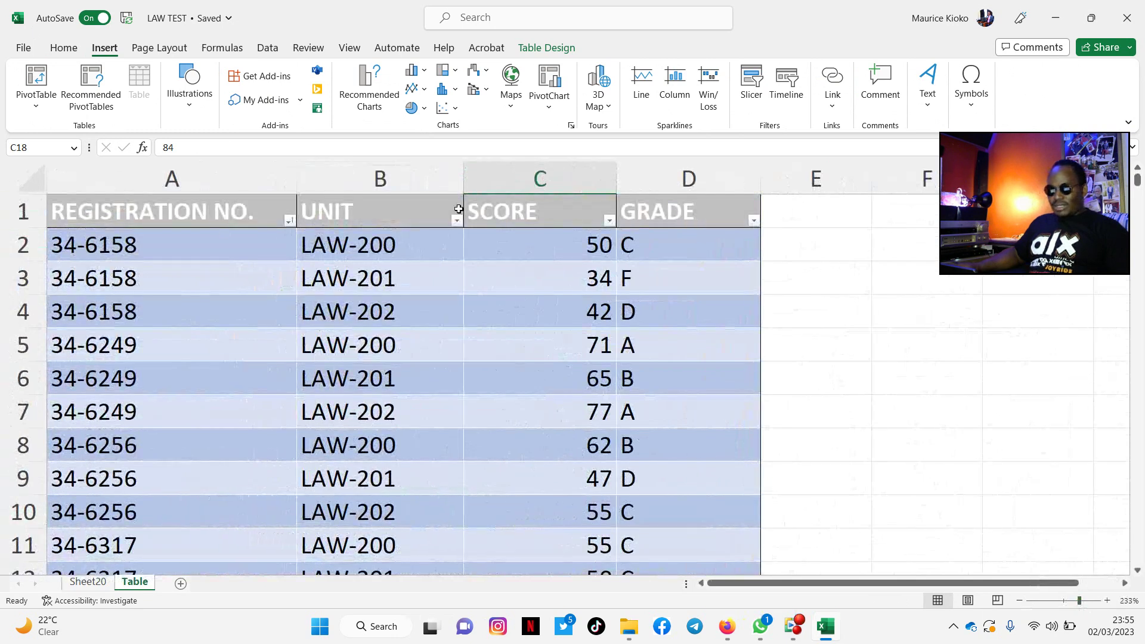
click(37, 94)
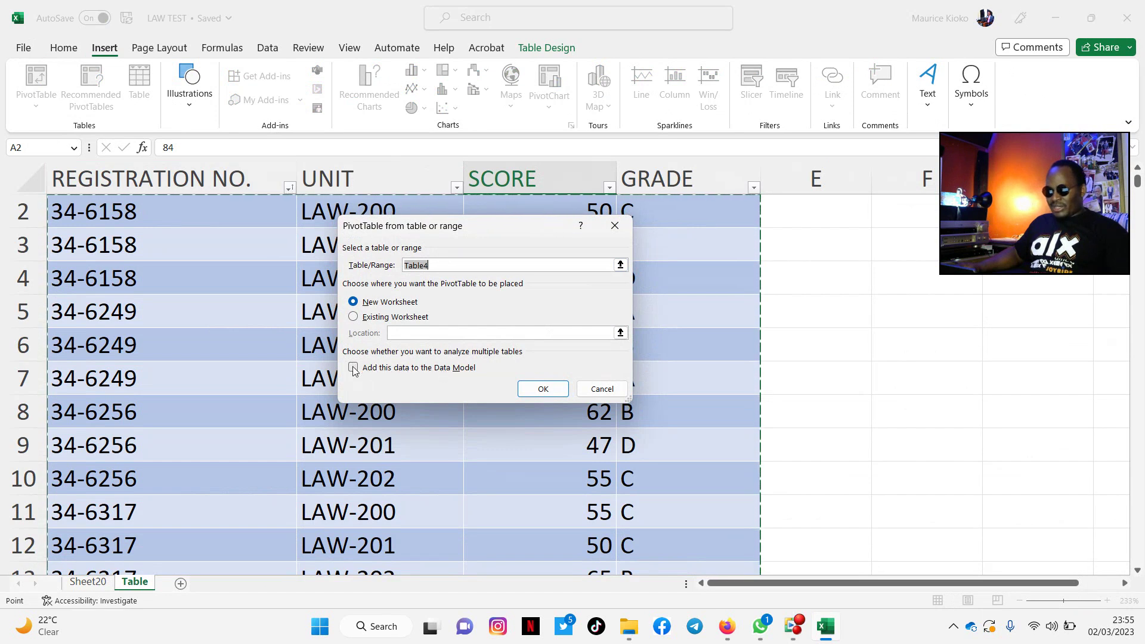
click(355, 369)
click(543, 389)
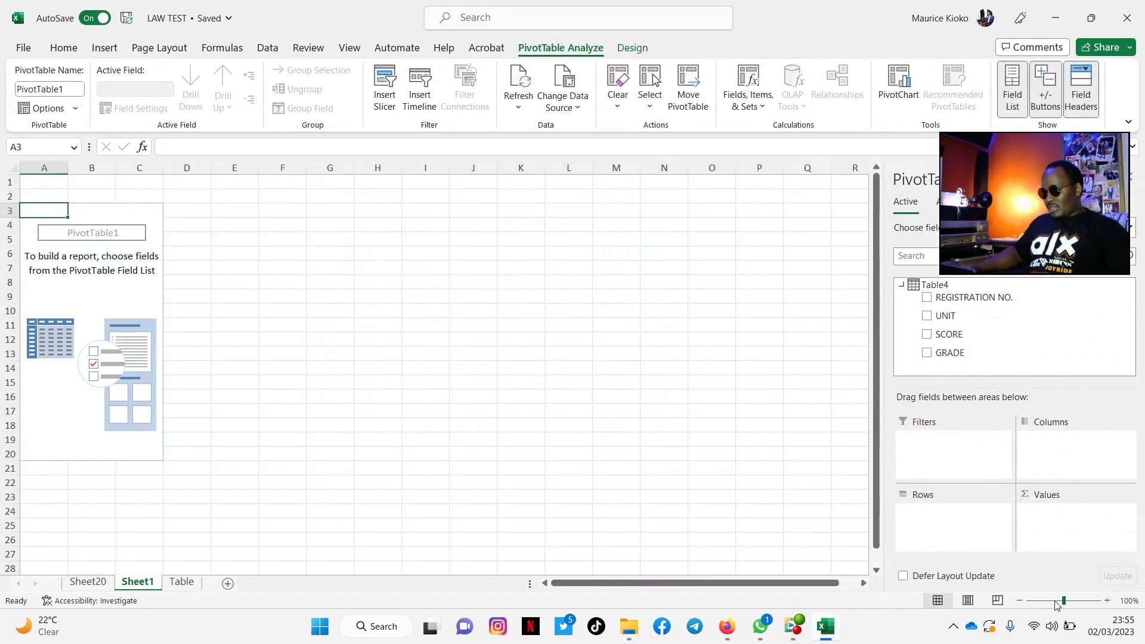
Place REGISTRATION NO. in Rows and UNIT in Columns, giving LAW-200, LAW-201 and LAW-202 columns.
drag(1063, 600, 1076, 600)
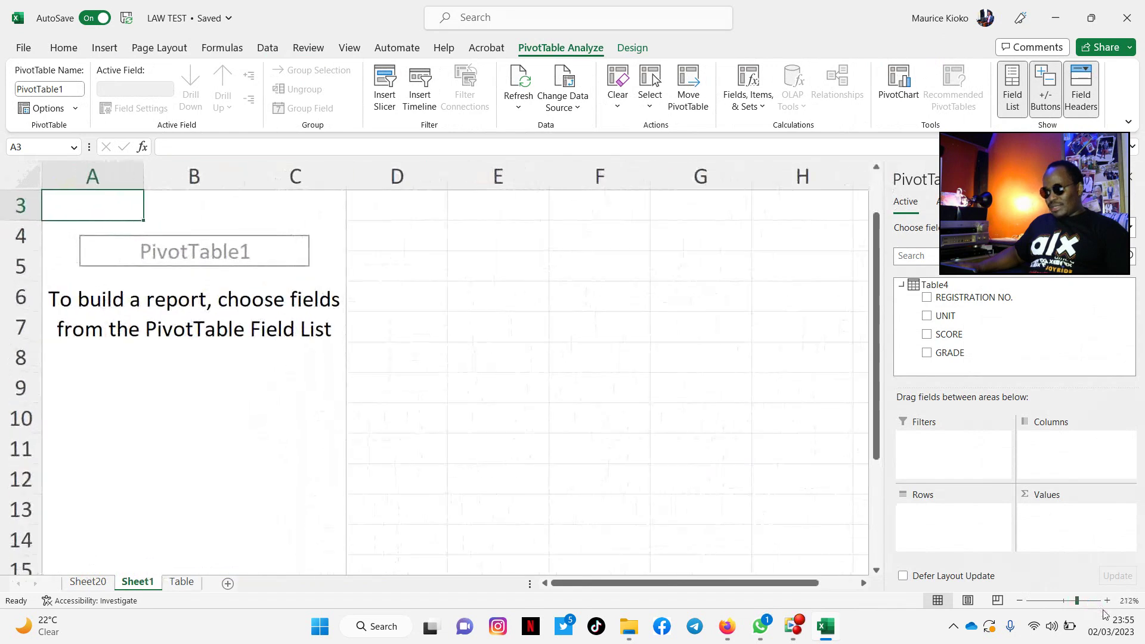
ctrl+scroll(1103, 616, up, 3)
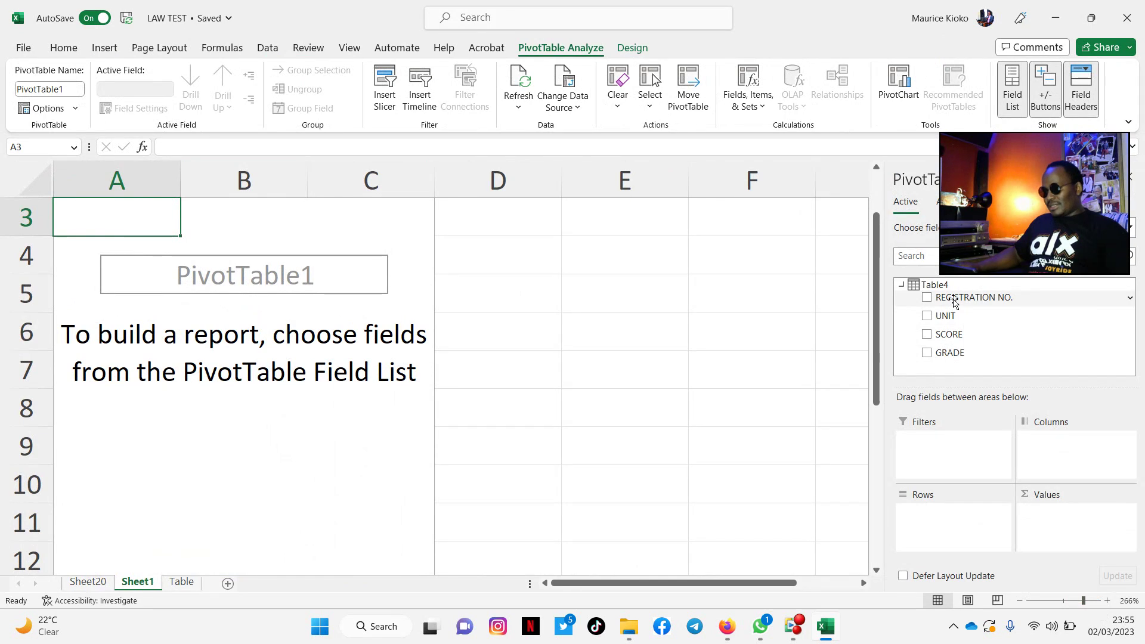
drag(954, 303, 970, 537)
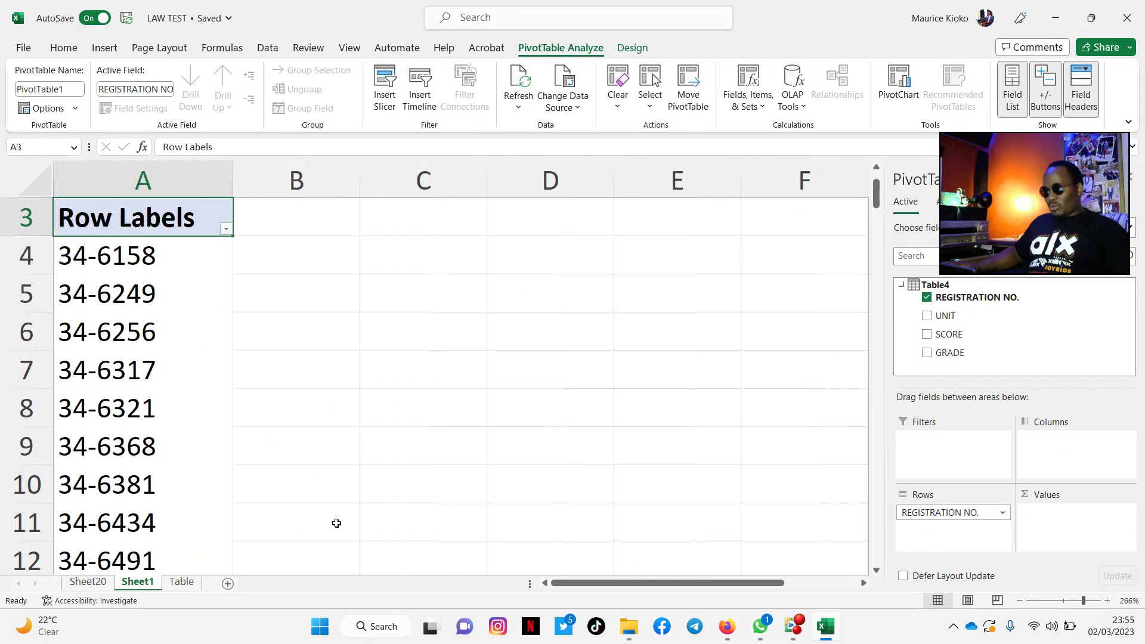
scroll(250, 447, down, 1)
scroll(164, 366, up, 2)
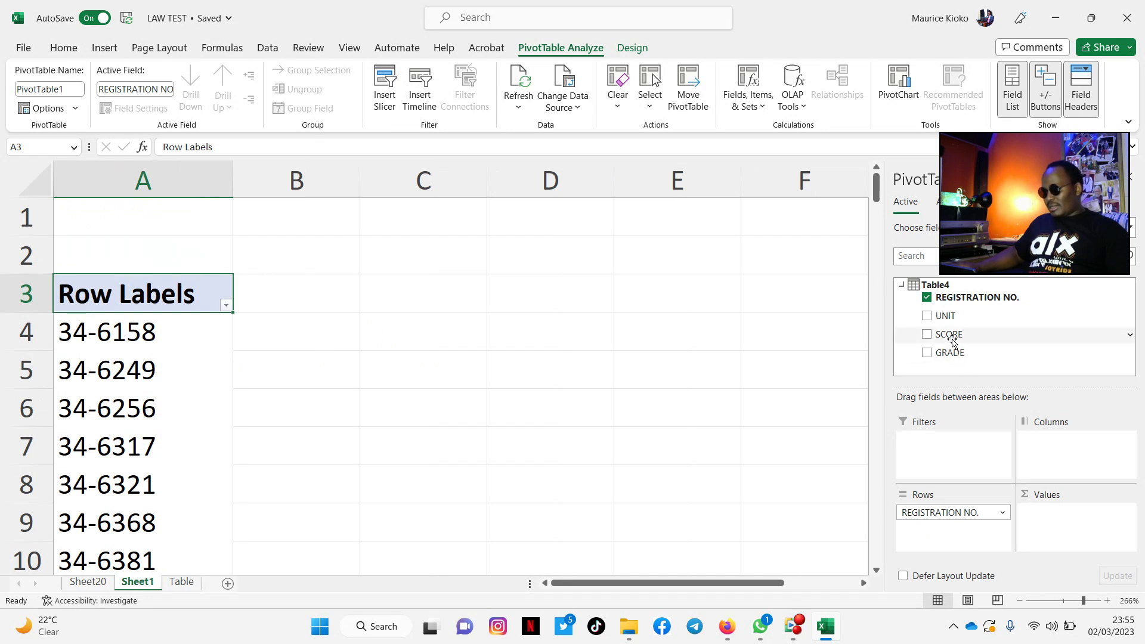
drag(952, 317, 1049, 455)
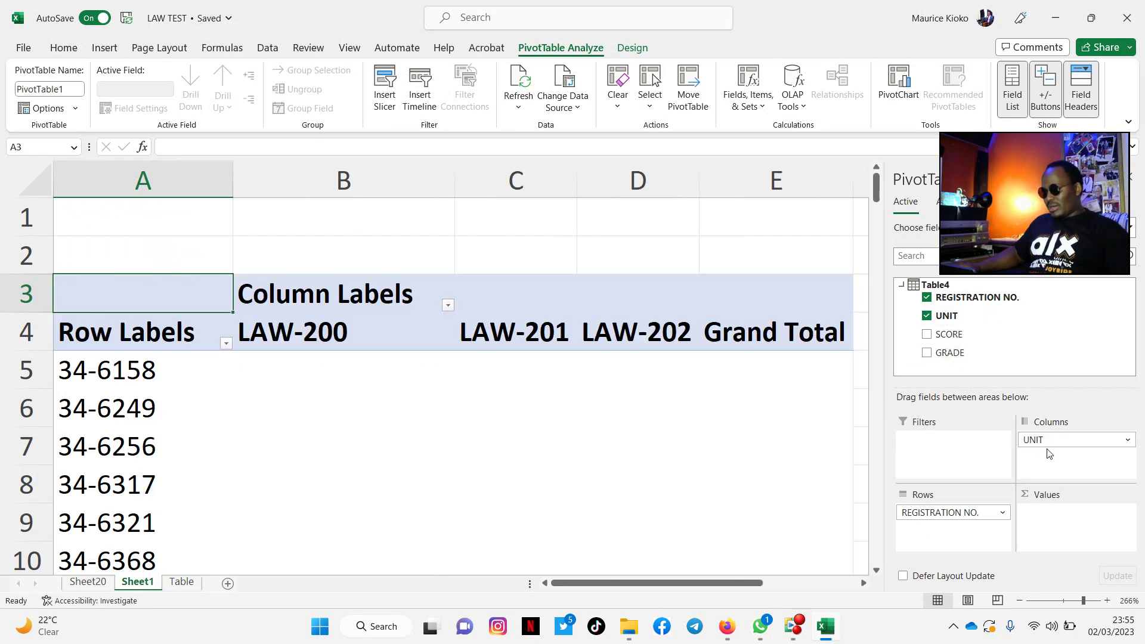
mouse_move(728, 587)
mouse_down()
mouse_move(762, 588)
mouse_move(740, 587)
mouse_up()
Turn off row and column grand totals in PivotTable Options, then adjust columns C and D widths.
right_click(750, 338)
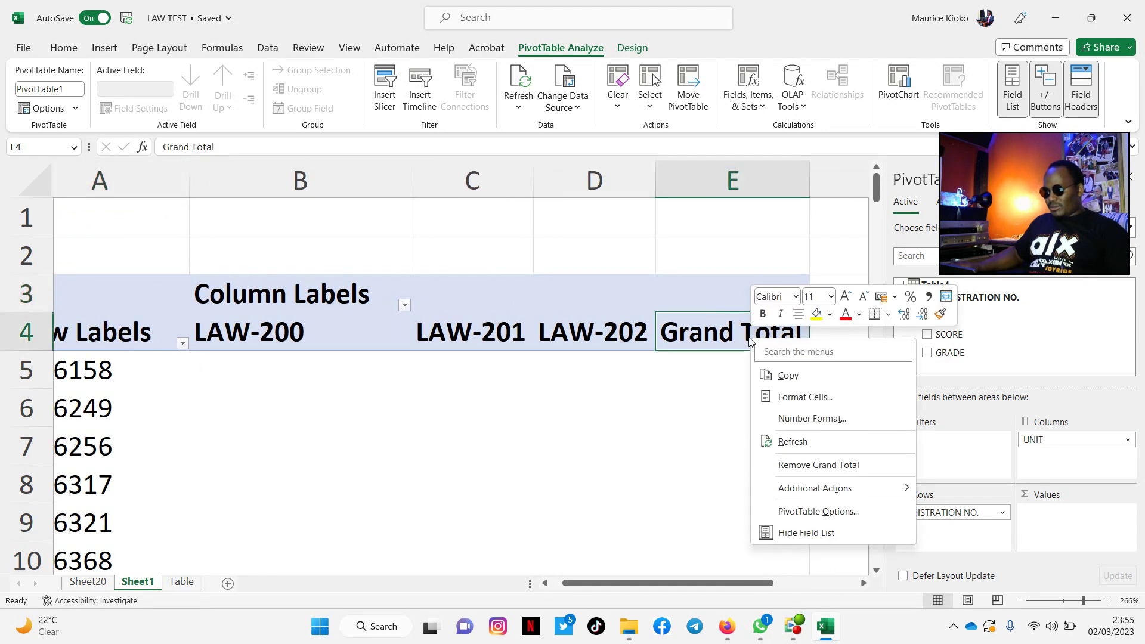
click(800, 511)
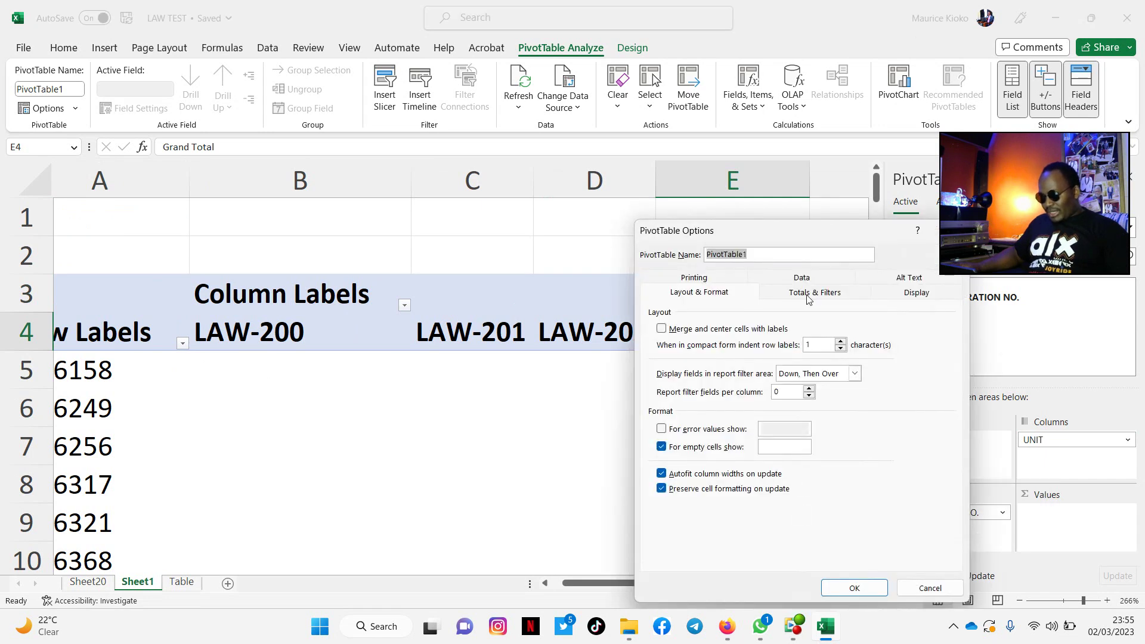
drag(868, 232, 761, 233)
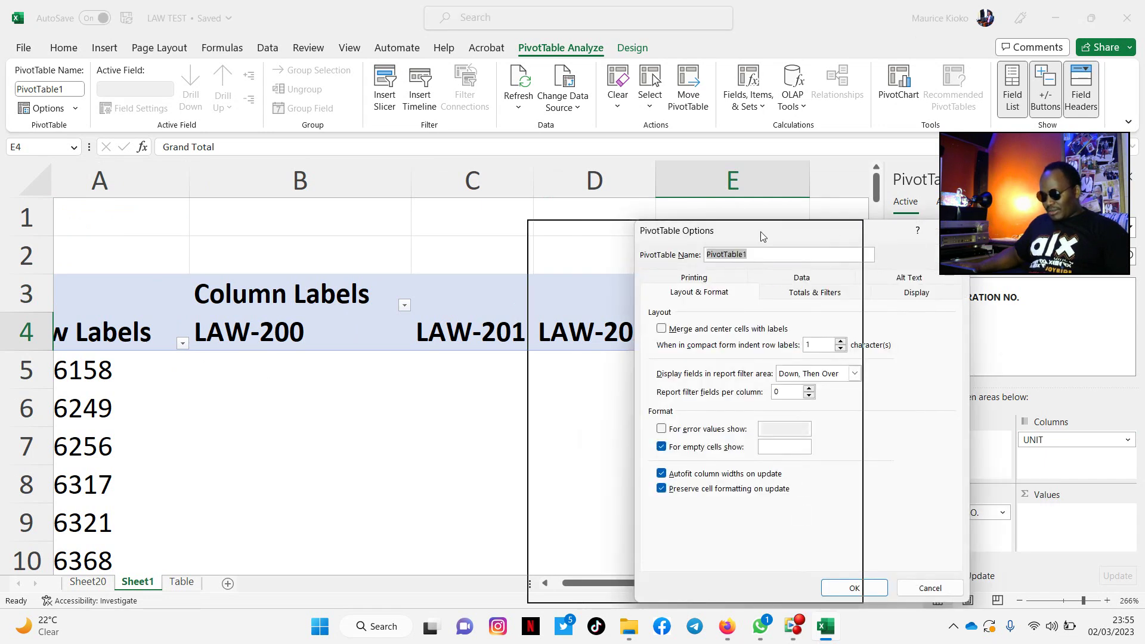
click(701, 293)
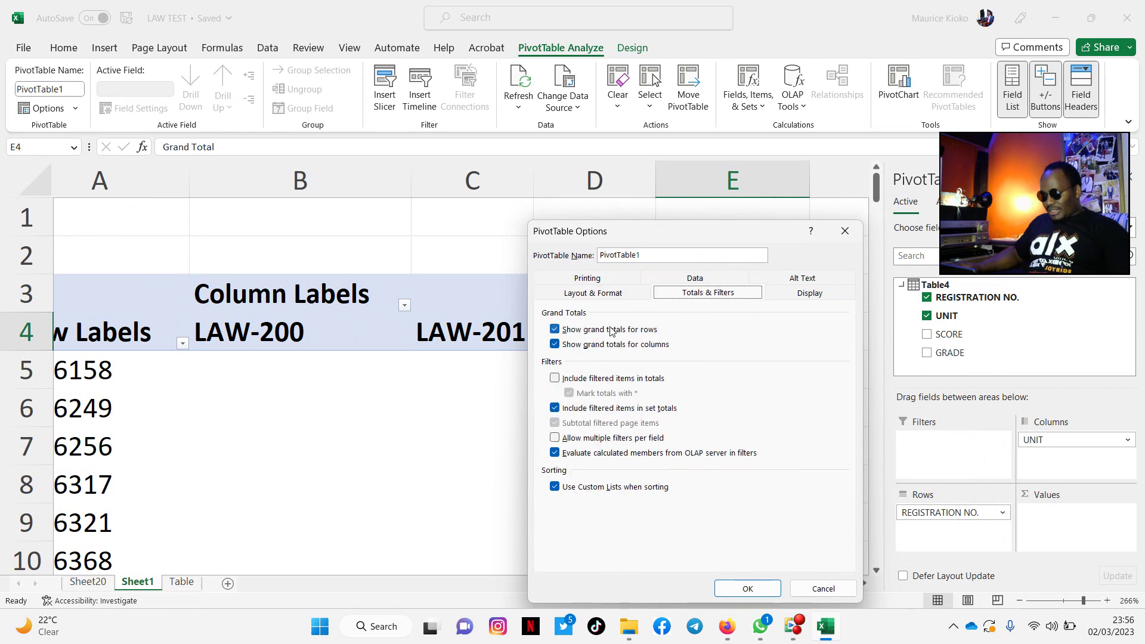
click(583, 332)
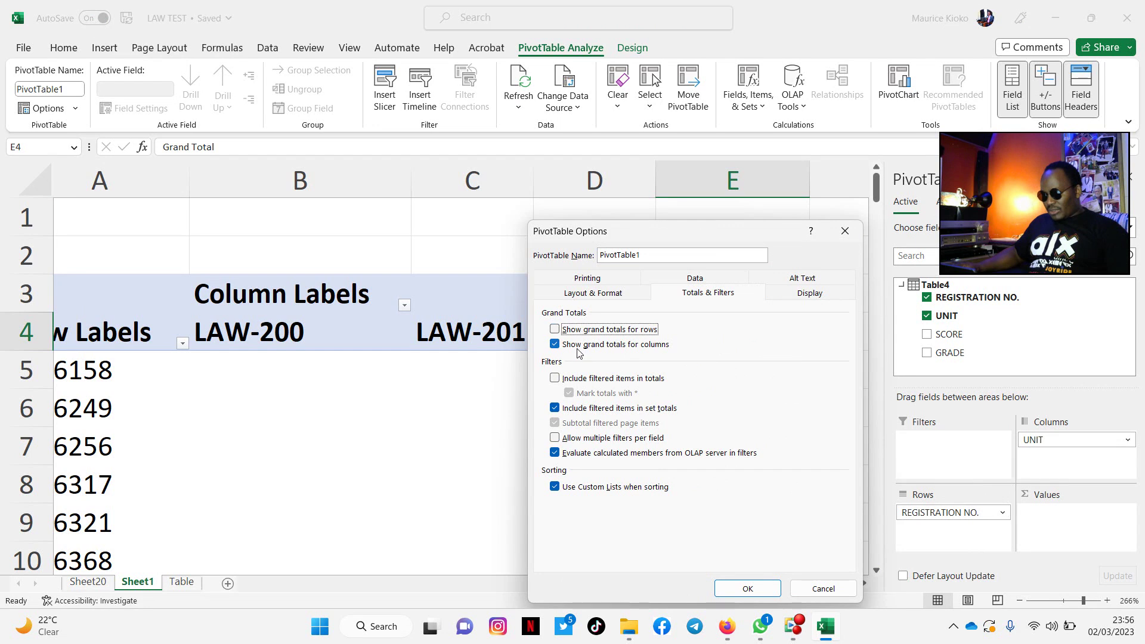
click(577, 346)
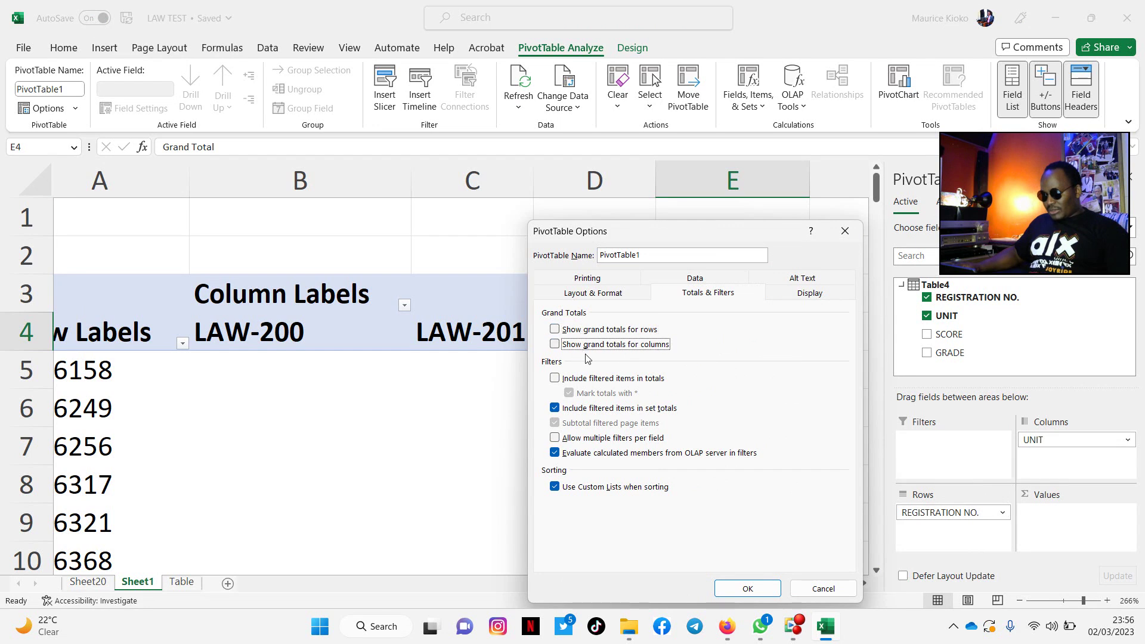
click(745, 591)
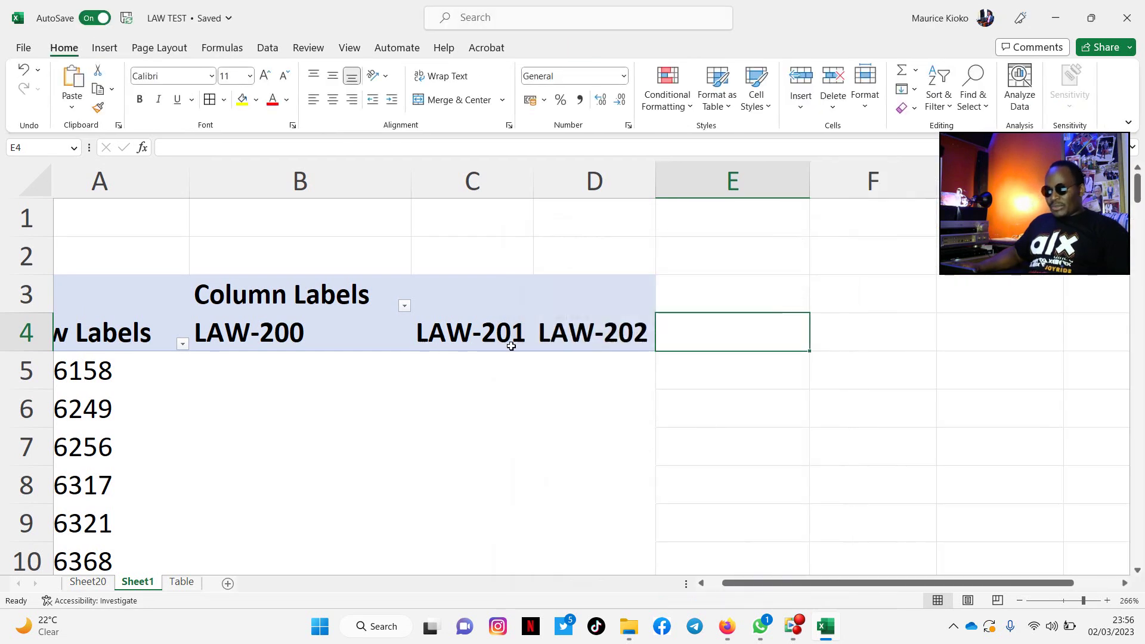
drag(533, 184, 536, 185)
drag(658, 185, 672, 184)
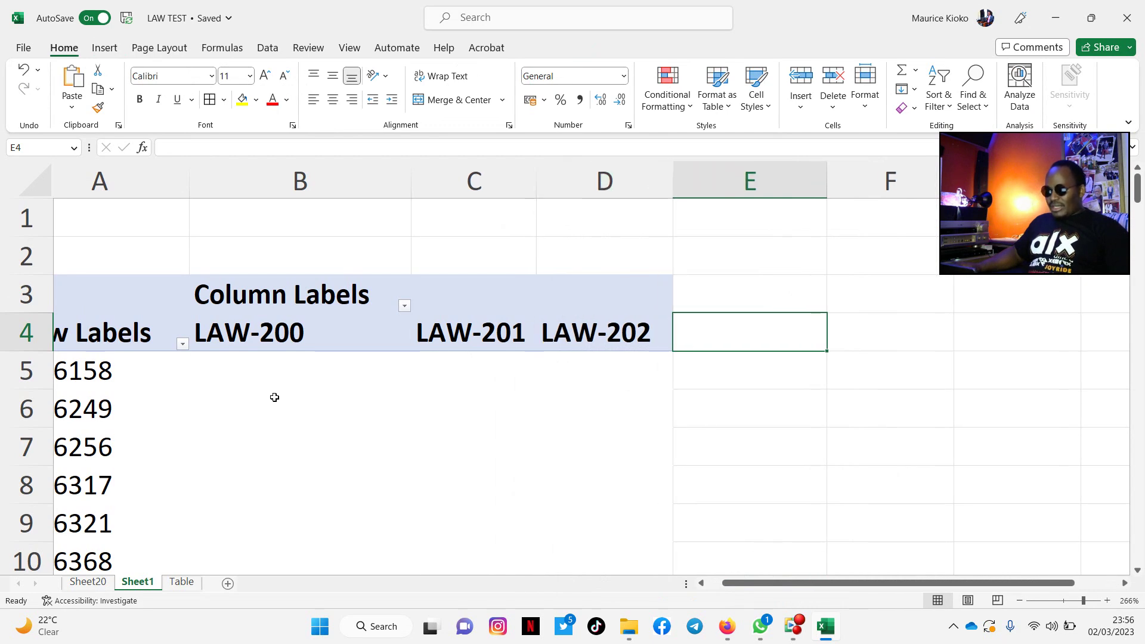
Narrow column B and widen the LAW-201 and LAW-202 columns.
drag(409, 193, 384, 194)
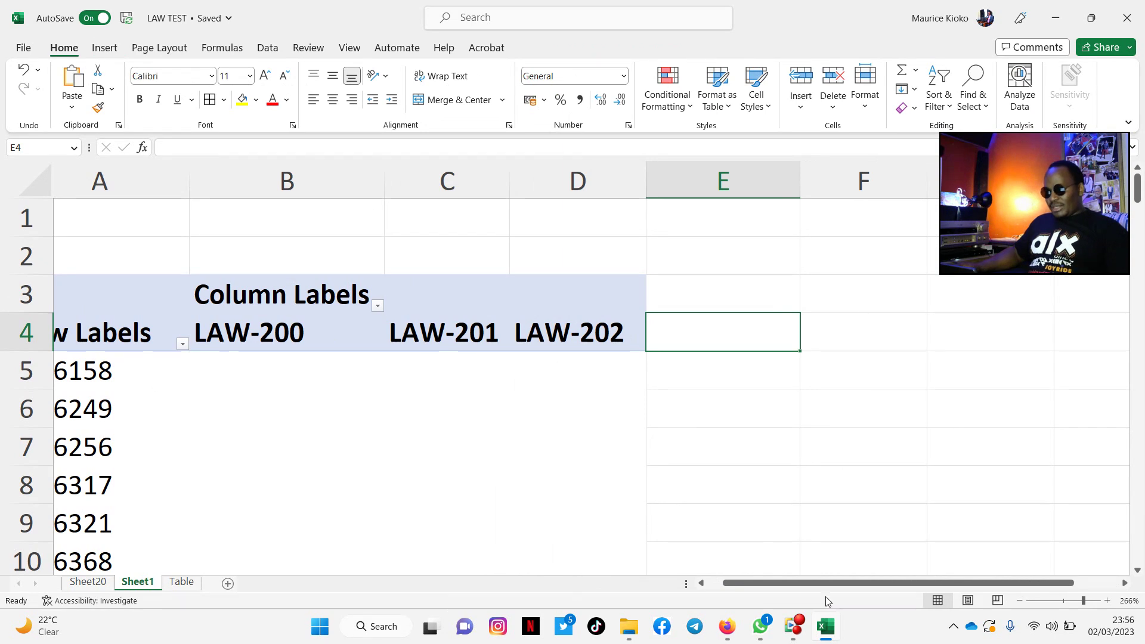
drag(818, 583, 803, 586)
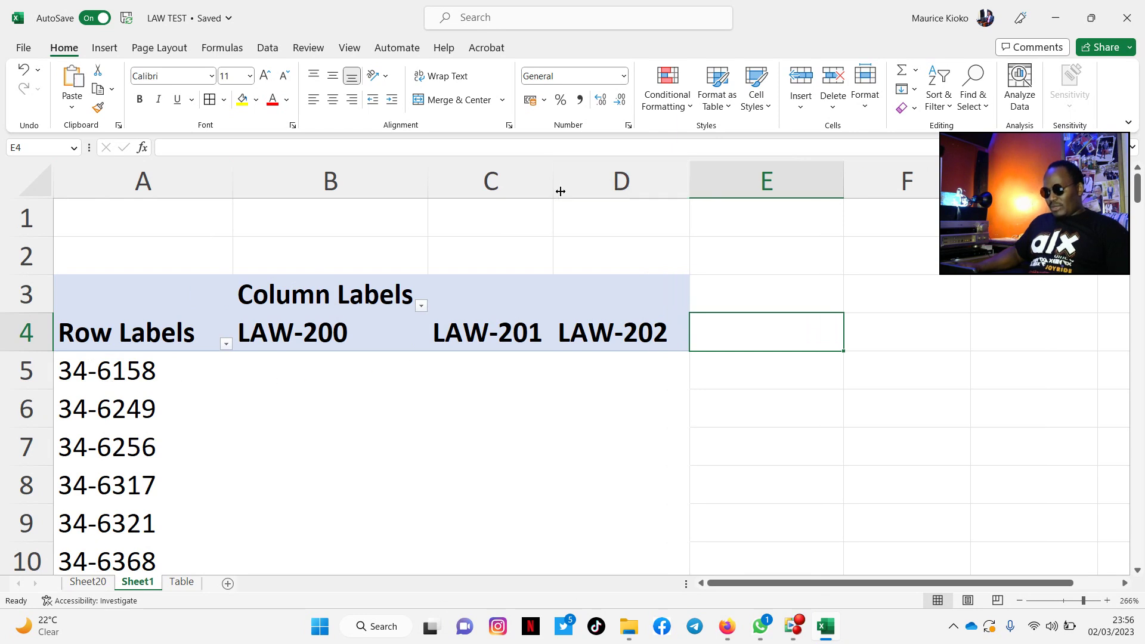
drag(561, 191, 577, 186)
drag(719, 184, 729, 184)
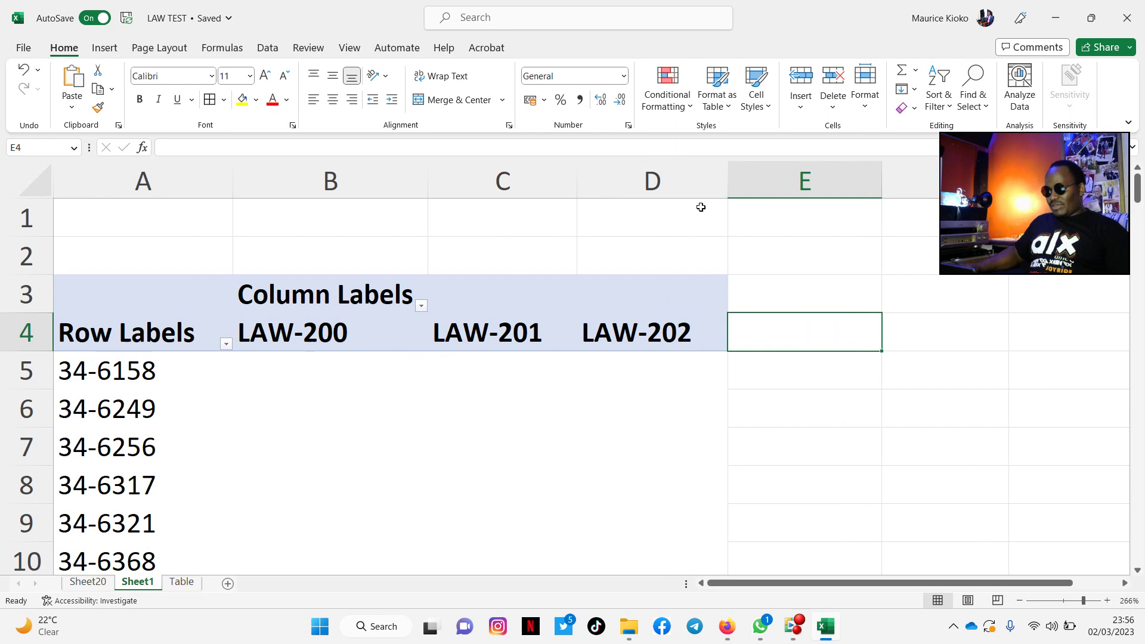
click(310, 384)
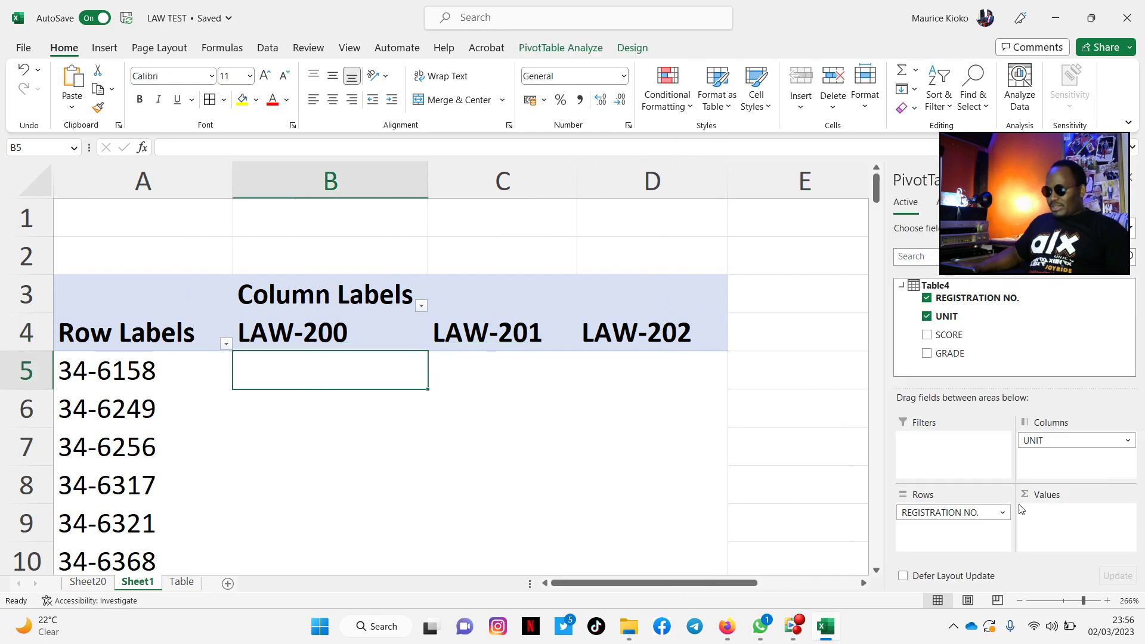
drag(944, 356, 1050, 529)
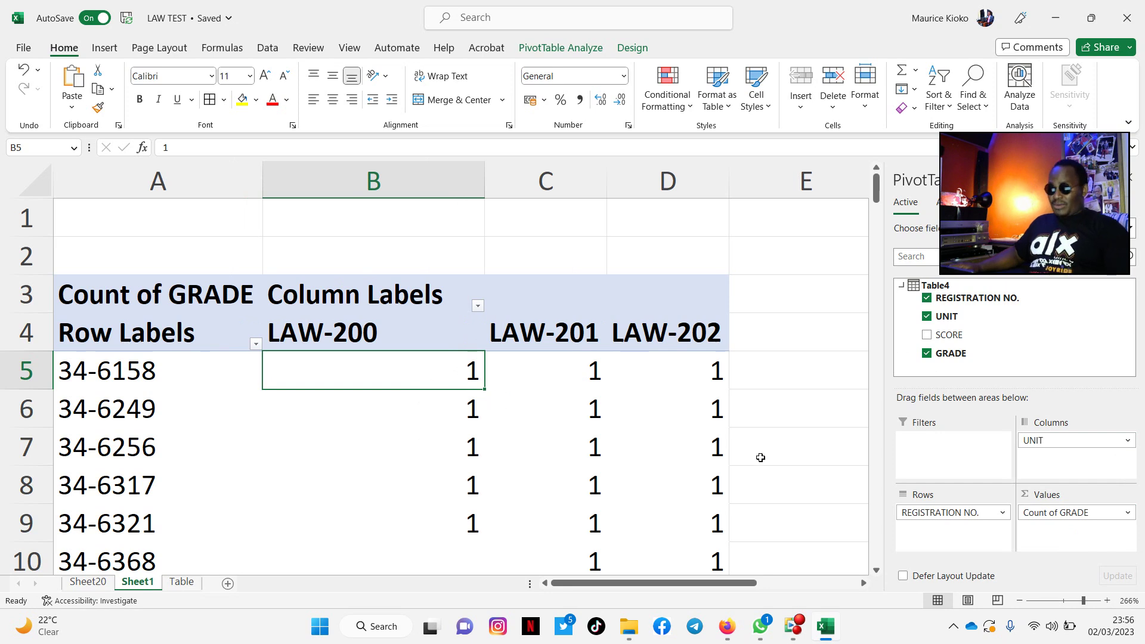
mouse_move(497, 399)
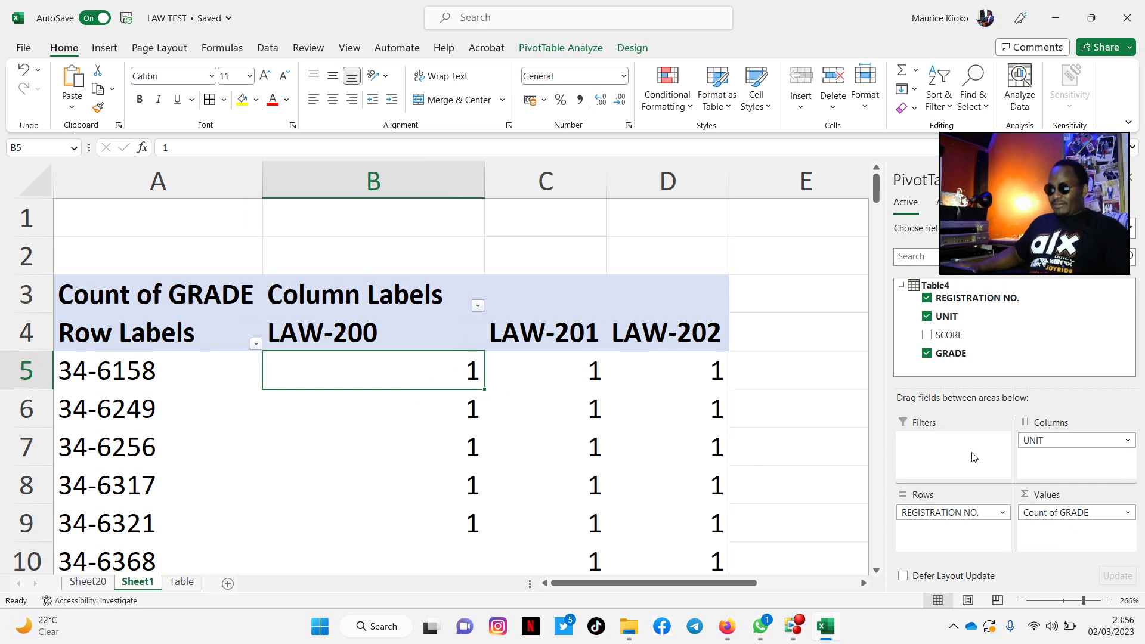
drag(1039, 496, 1007, 361)
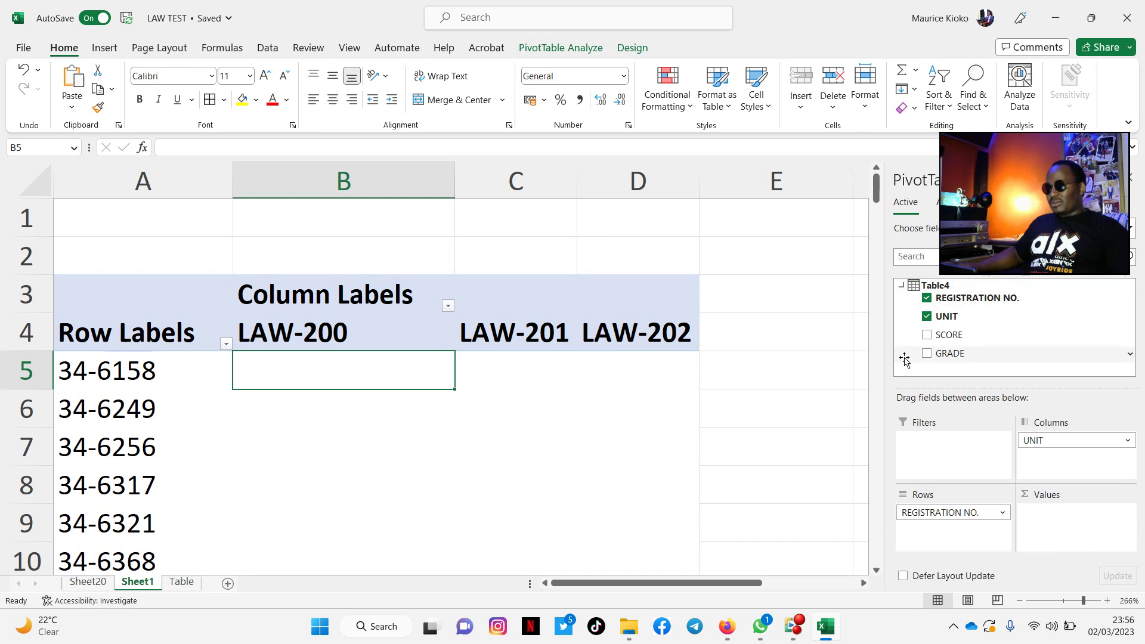
Add a Table4 measure named GRADEV and begin its formula with =CON.
right_click(914, 293)
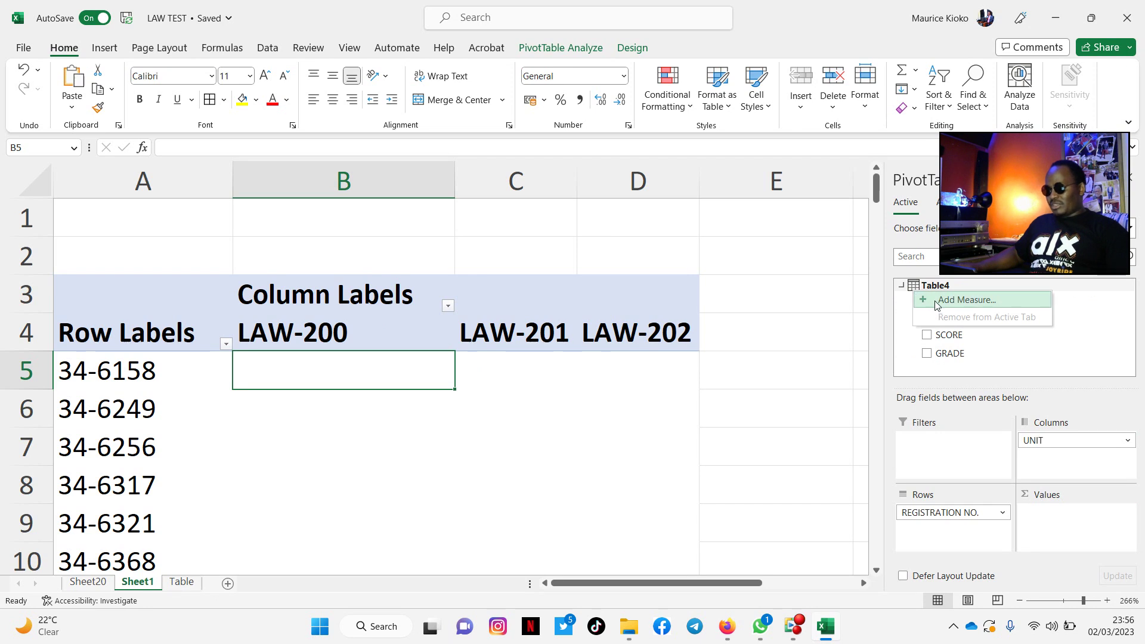
click(935, 304)
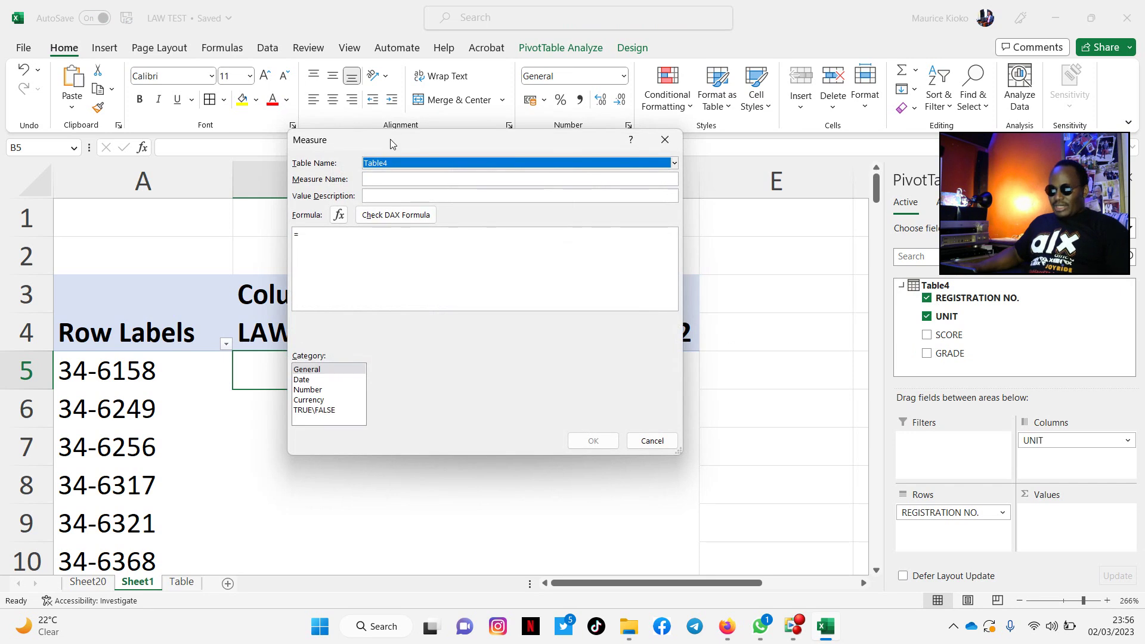
drag(392, 144, 387, 214)
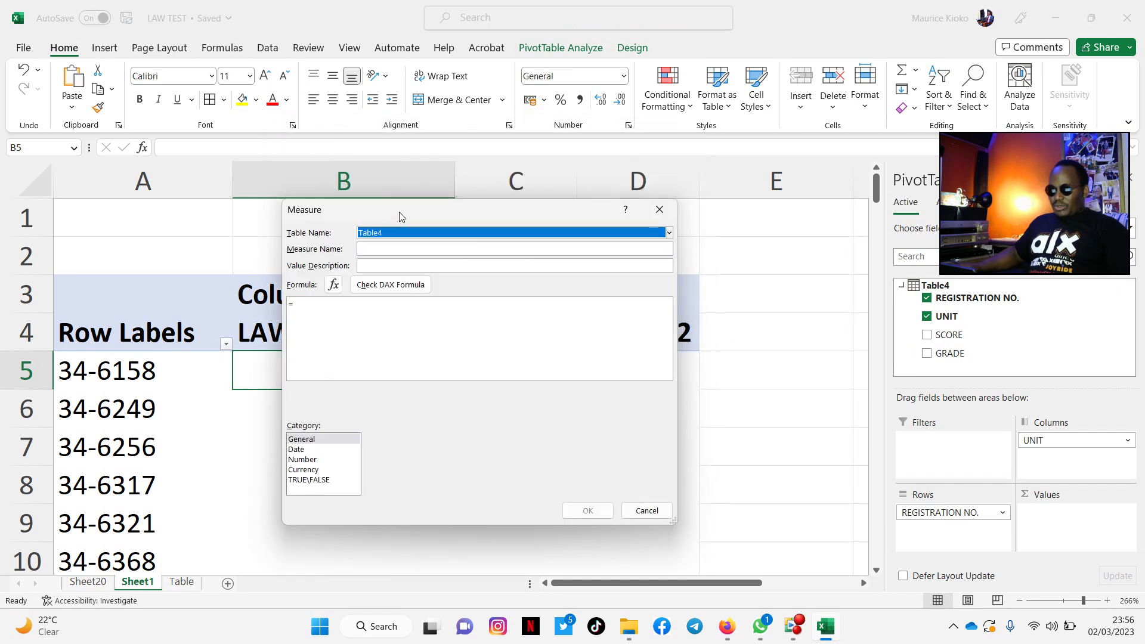
click(383, 251)
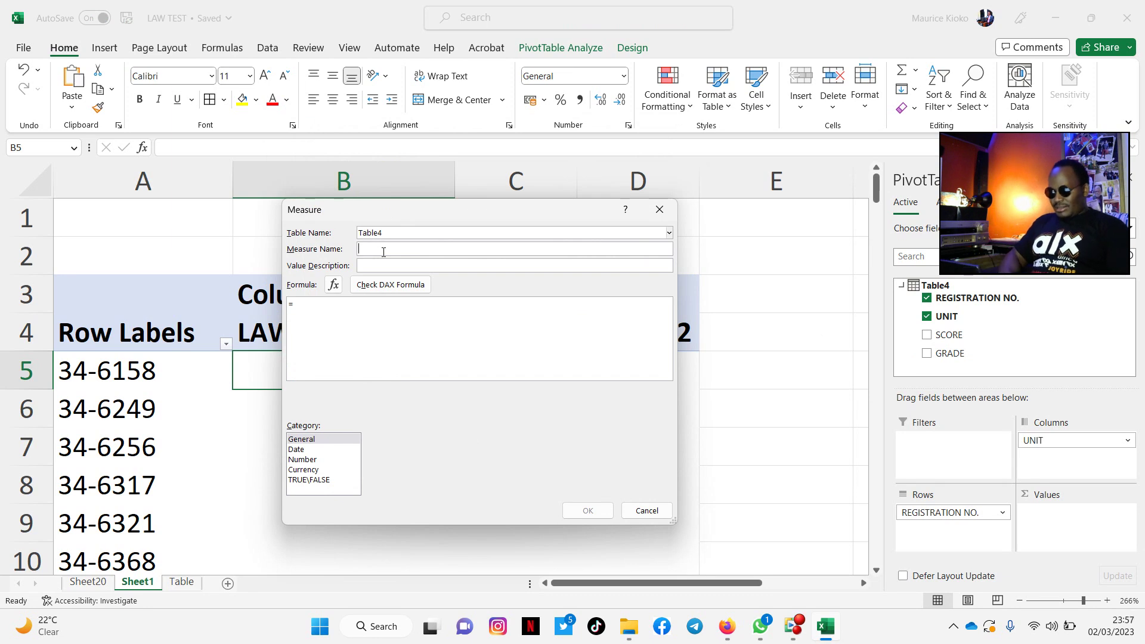
text(GRADEV)
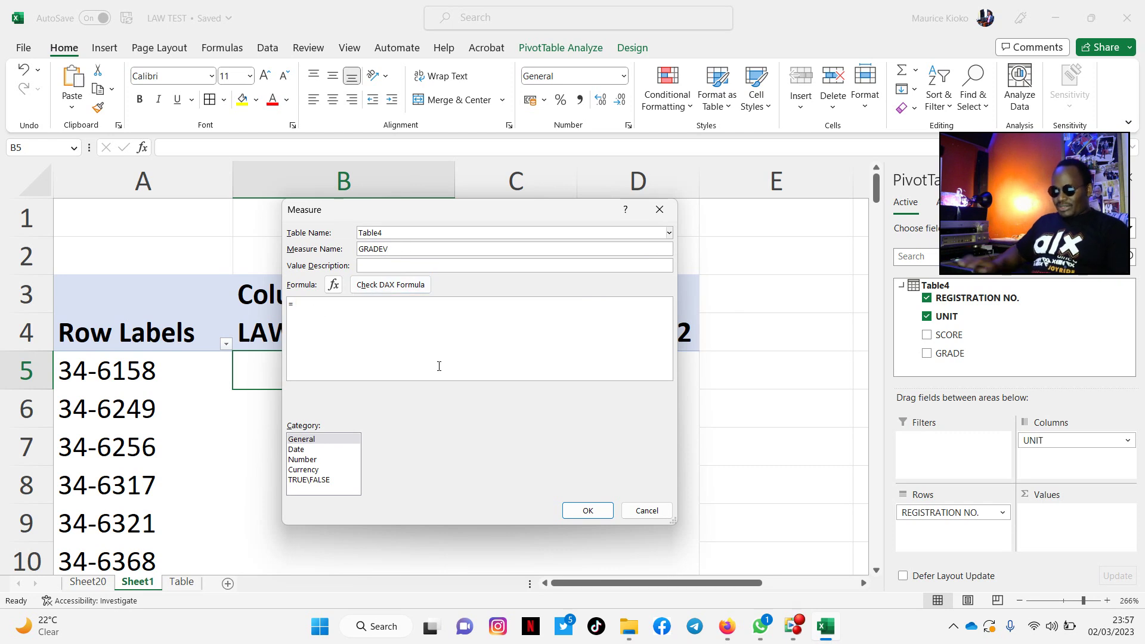
text(CON)
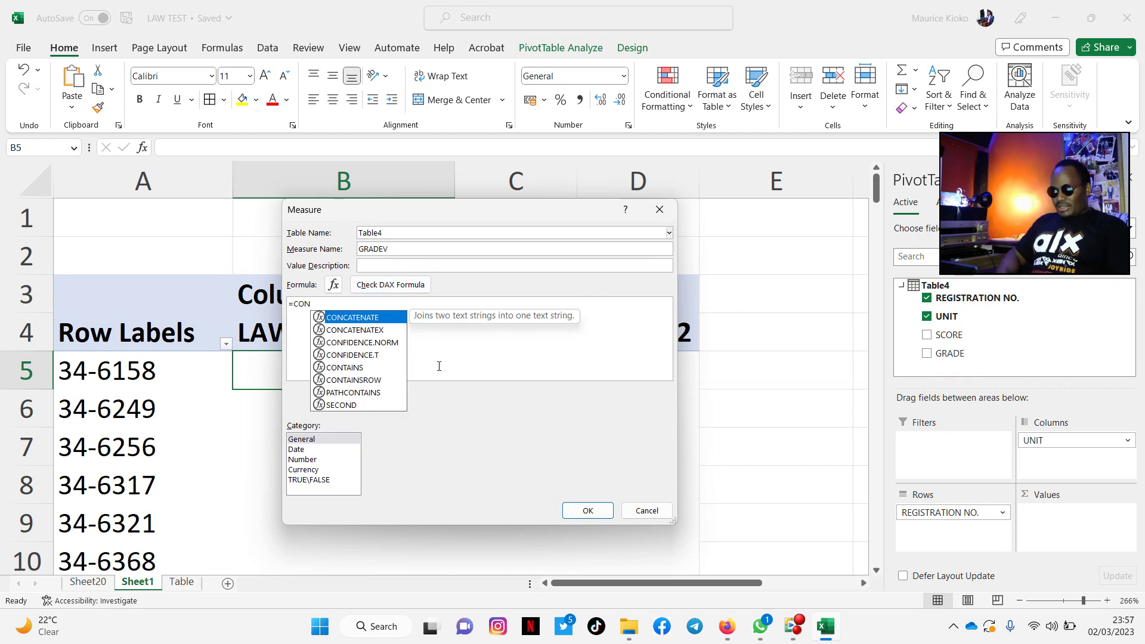
Build the formula =CONCATENATEX(Table4,Table4[GRADE],",") using the autocomplete suggestions.
click(374, 331)
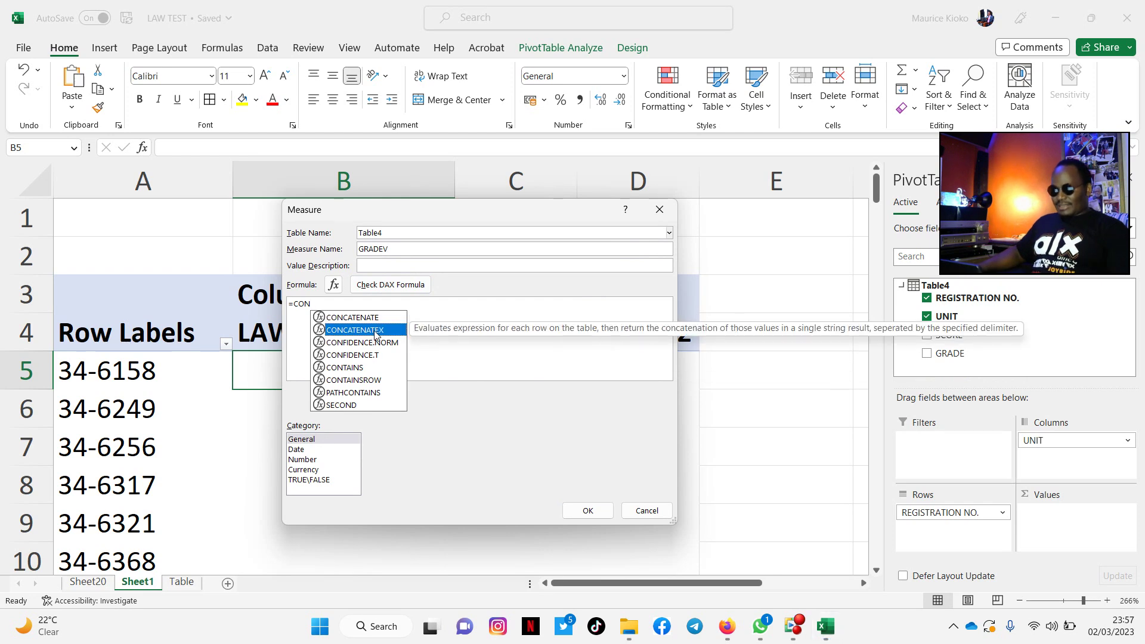
double_click(374, 331)
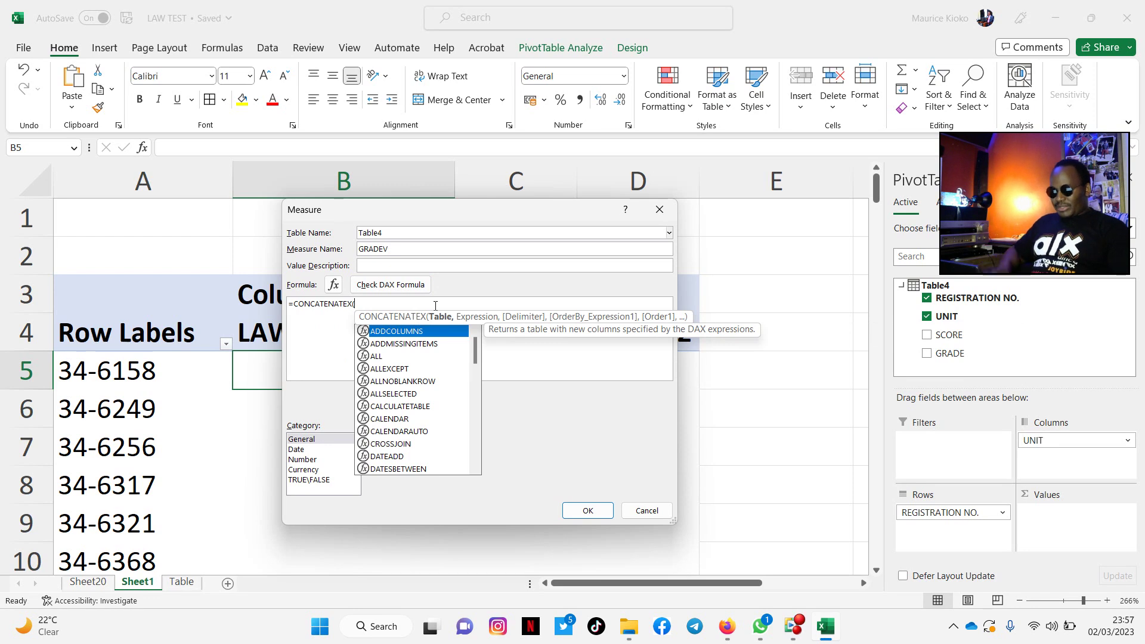
text(t)
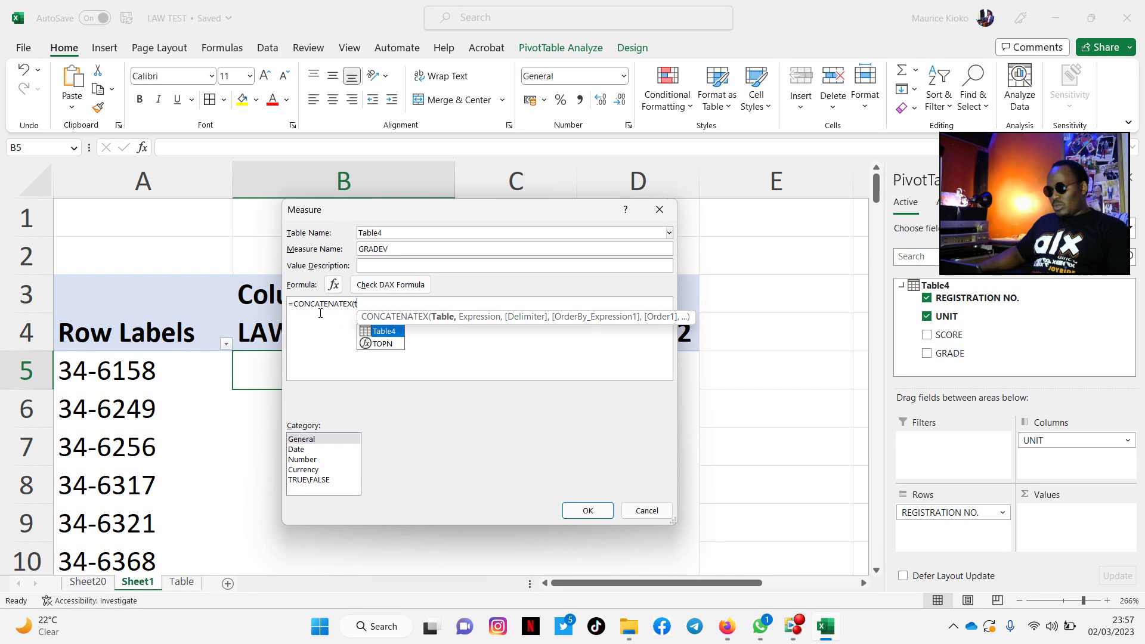
double_click(386, 333)
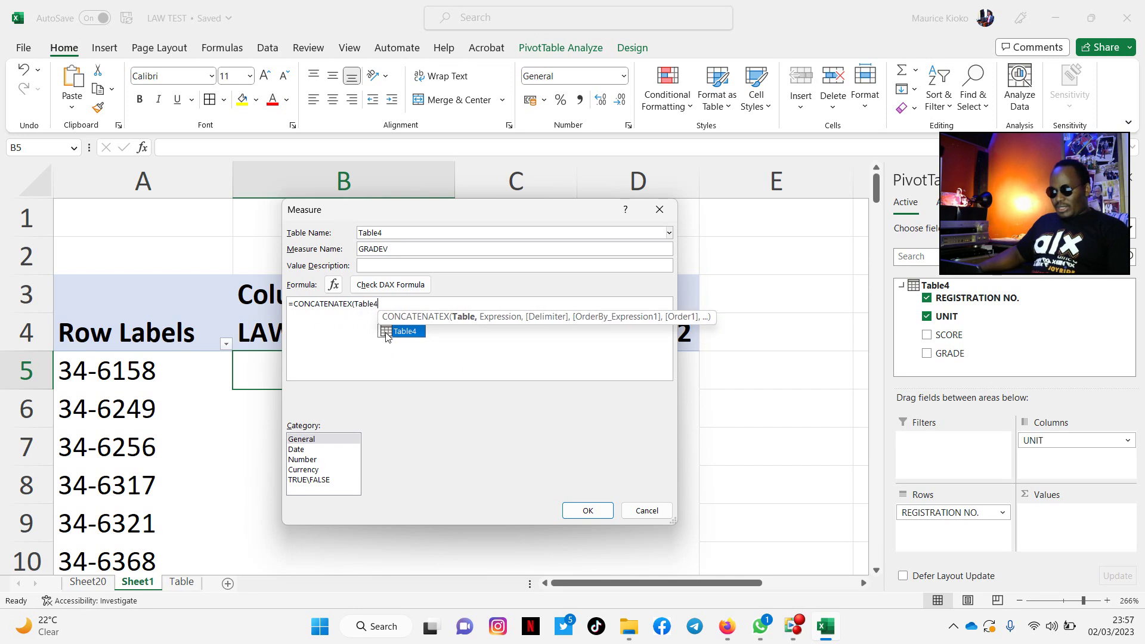
text(,)
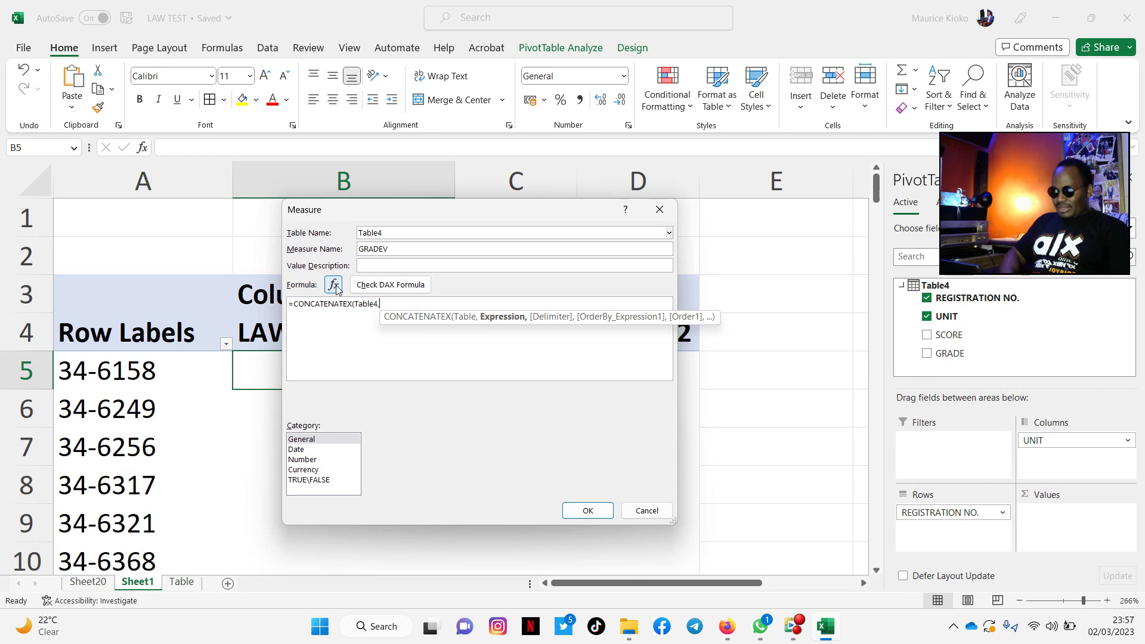
text(grade)
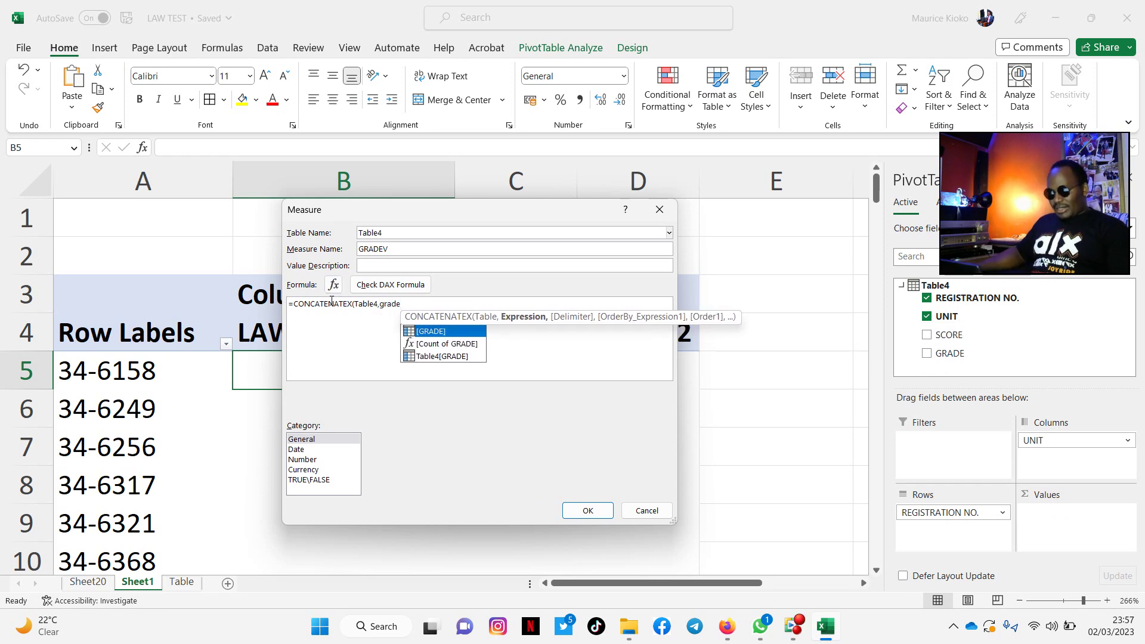
double_click(432, 356)
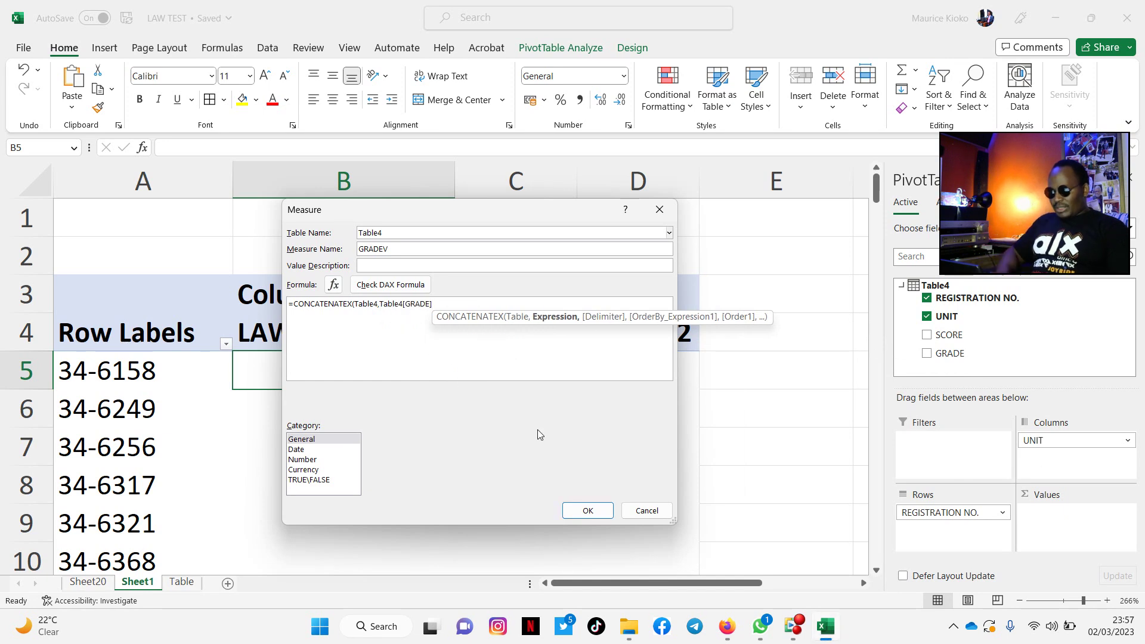
text(,)
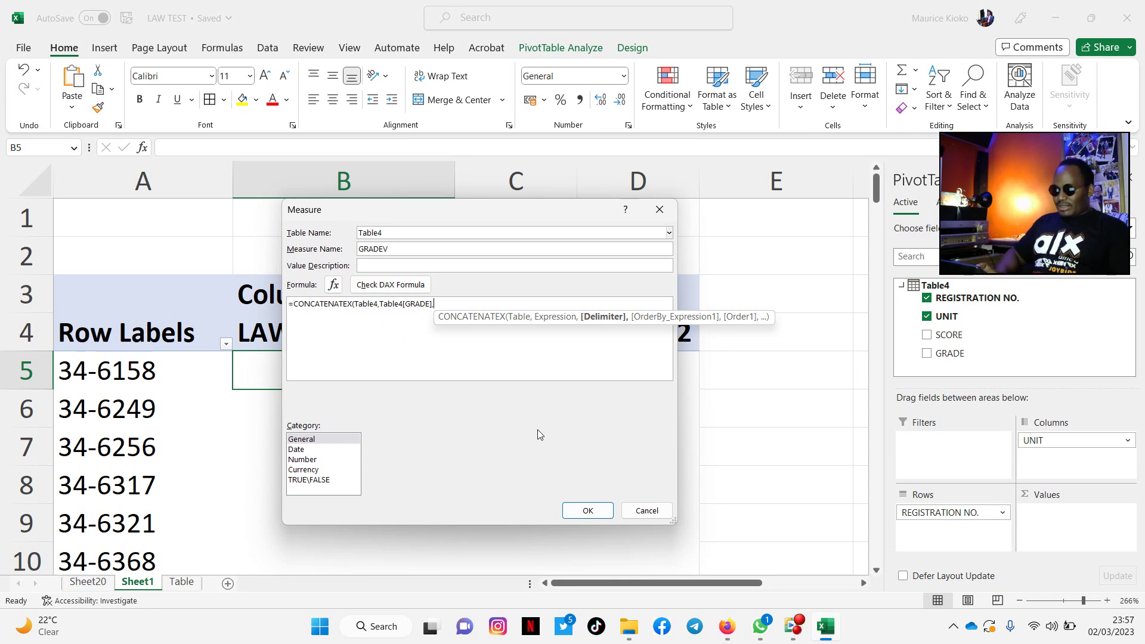
text(",)
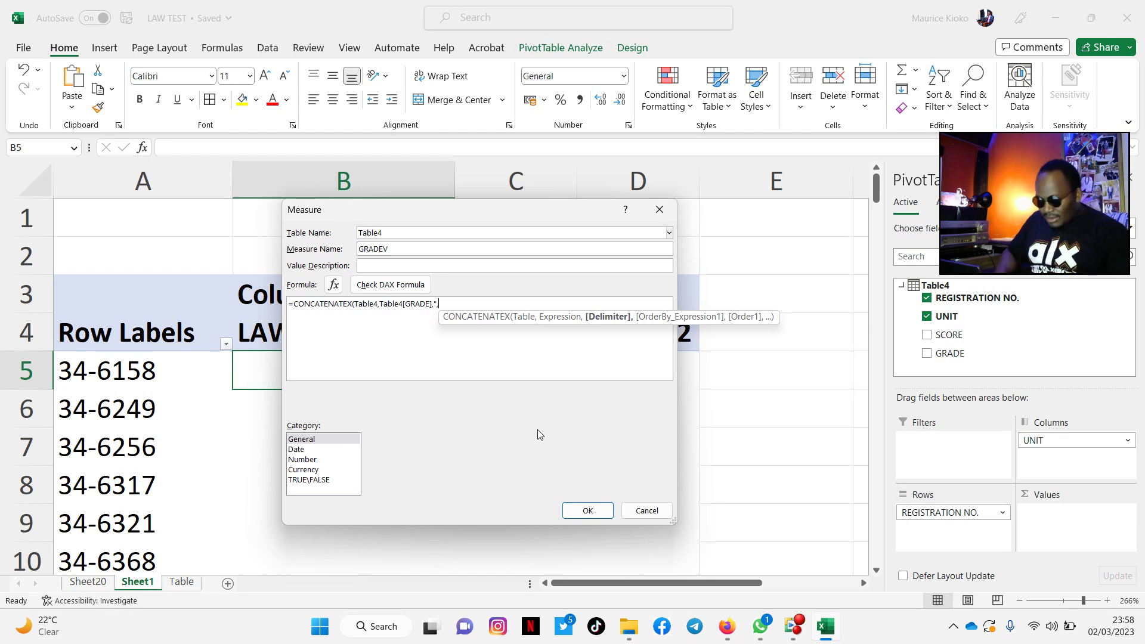
text("))
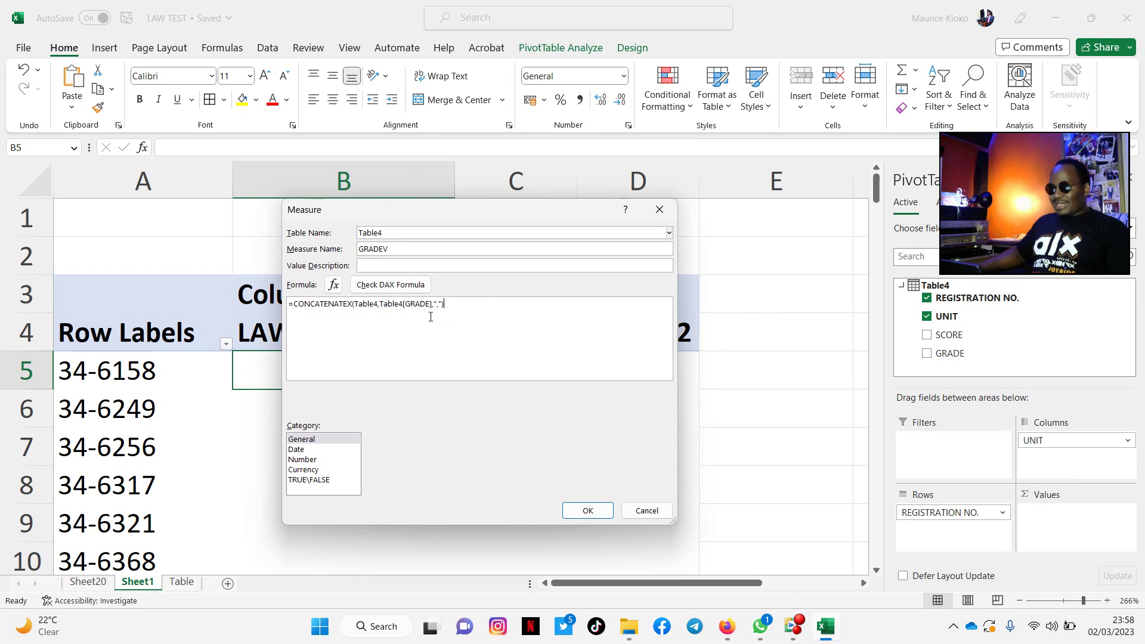
Check the DAX formula for errors and create the GRADEV measure.
click(405, 288)
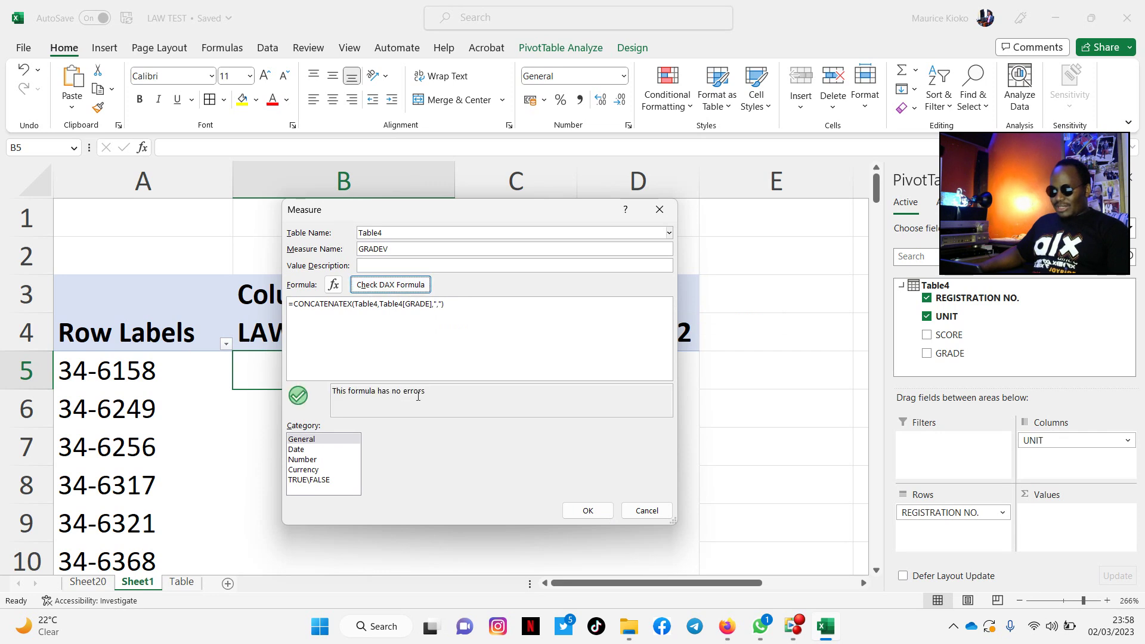
click(586, 512)
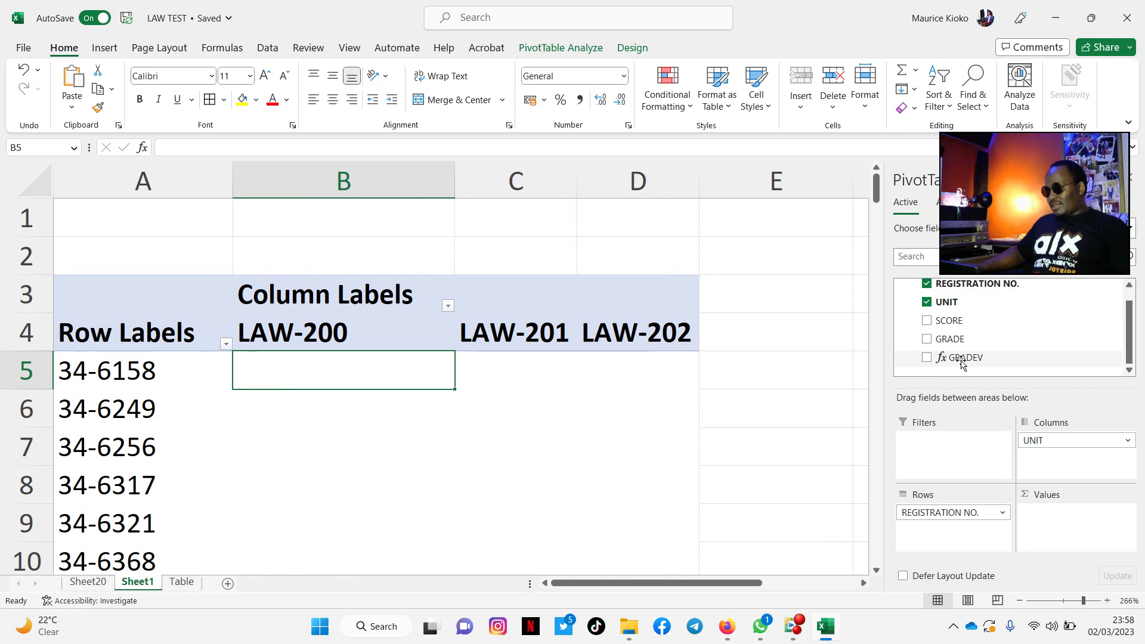
Add GRADEV to Values to show letter grades under each LAW unit, and narrow column B.
drag(960, 358, 1055, 516)
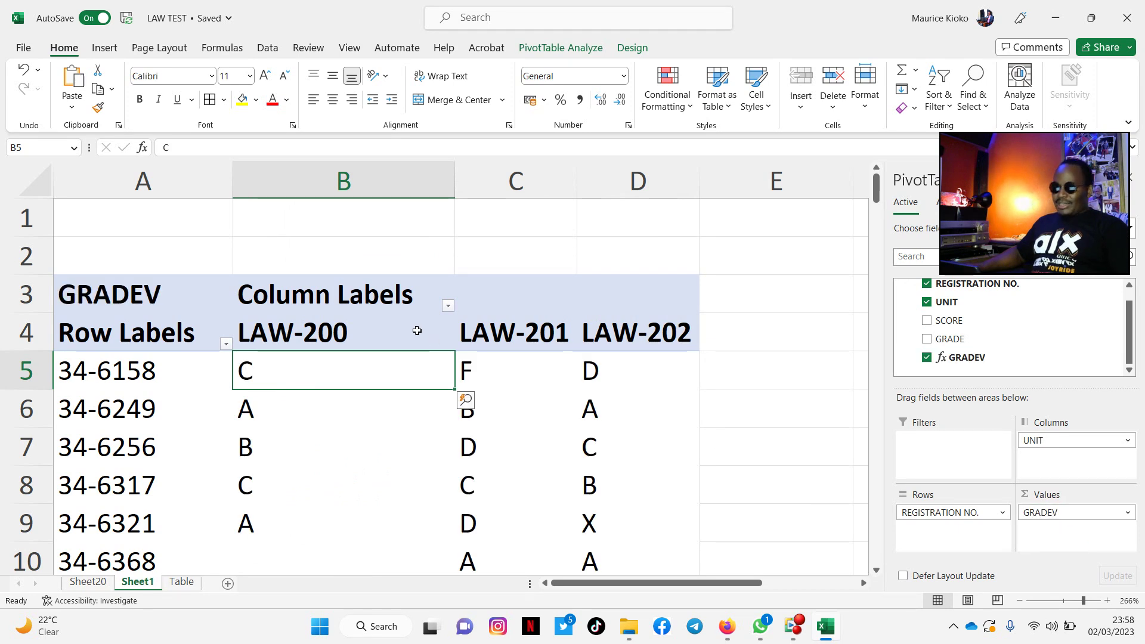
scroll(419, 381, down, 2)
scroll(417, 375, up, 2)
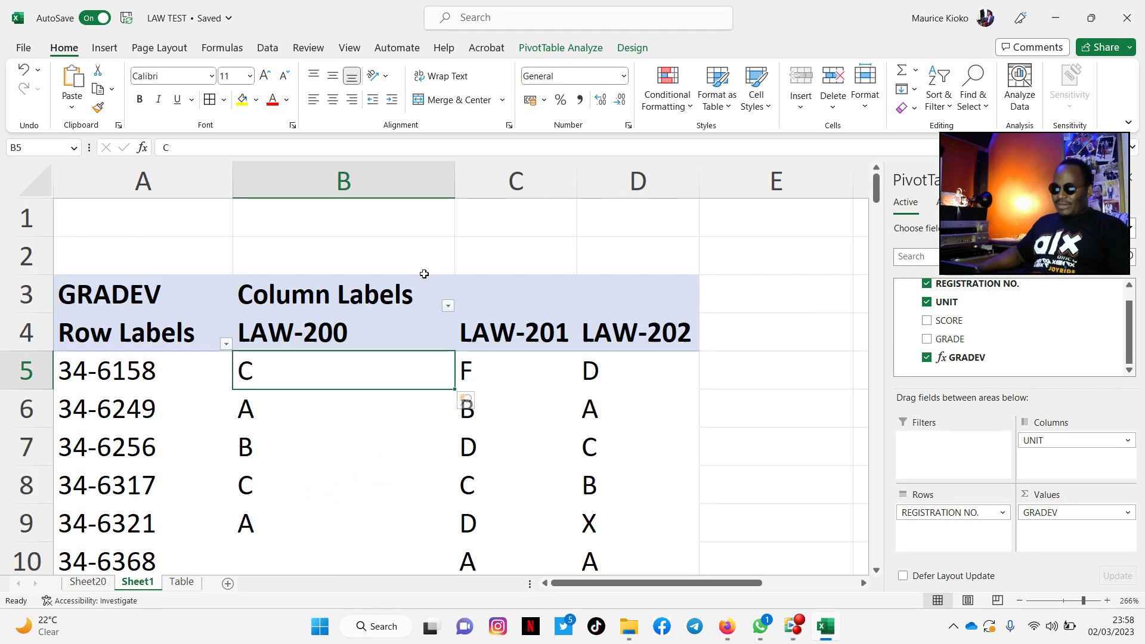
drag(453, 192, 409, 191)
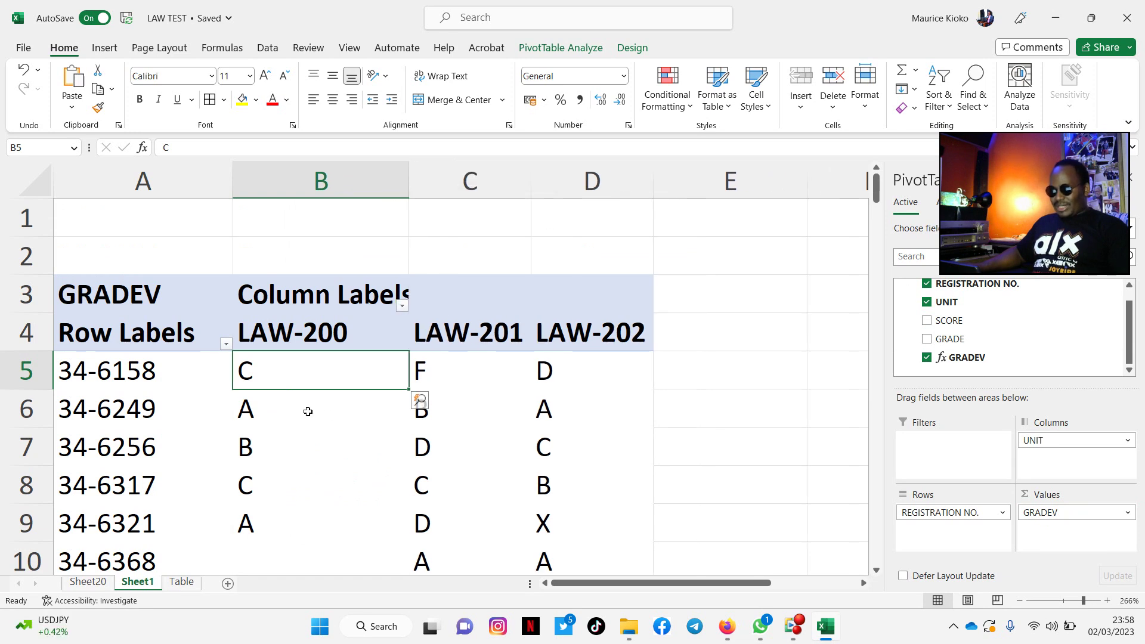
scroll(337, 429, down, 10)
scroll(346, 434, up, 4)
scroll(352, 438, up, 6)
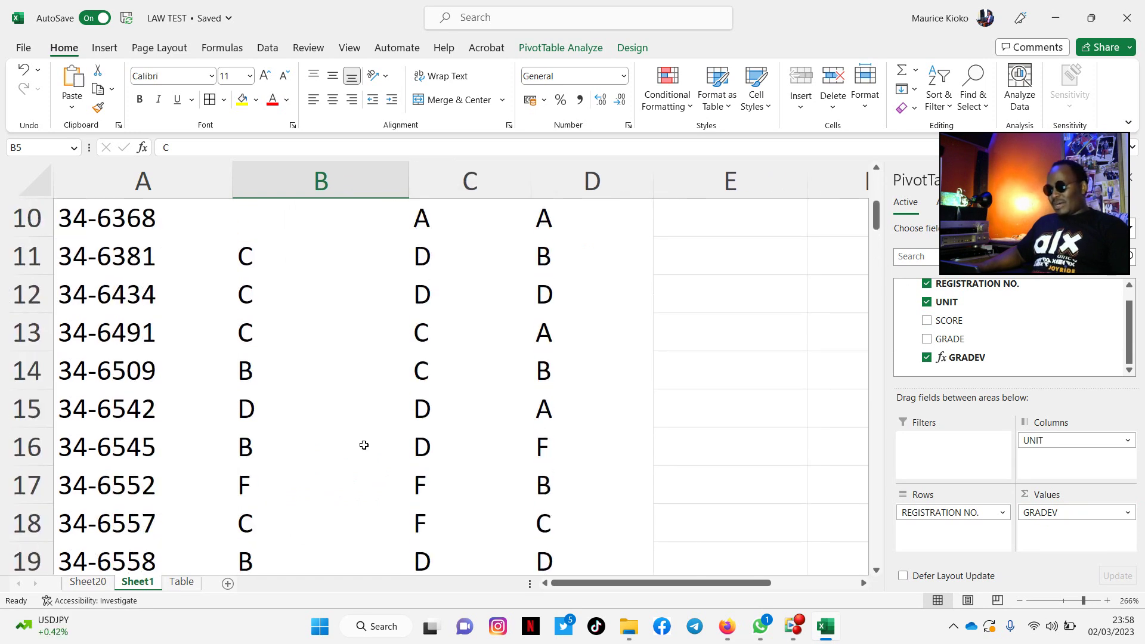